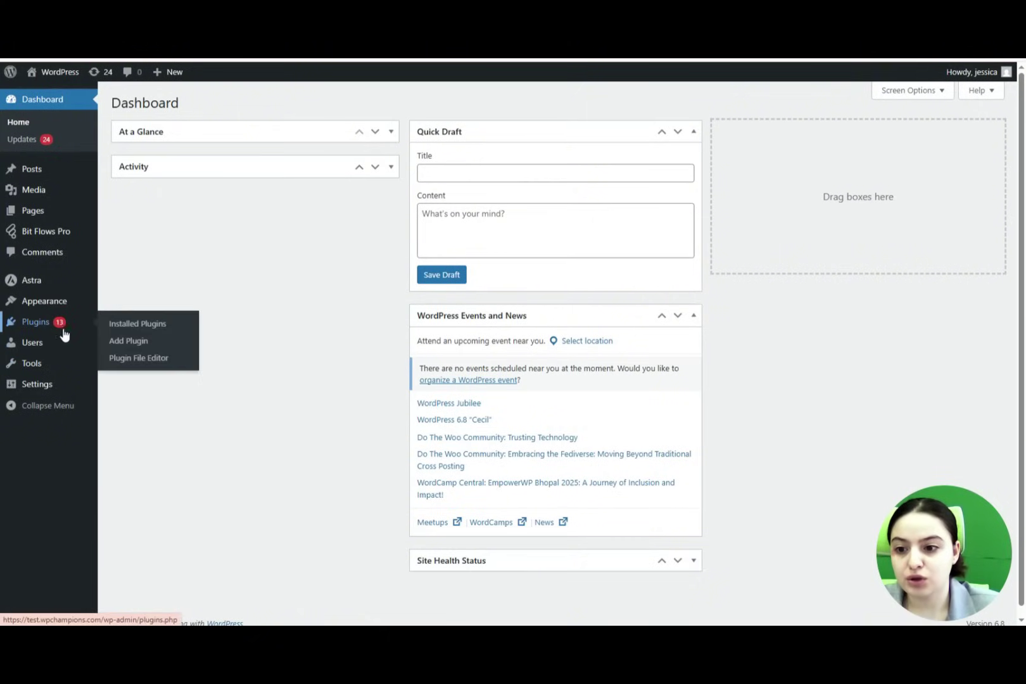
- Search Add Plugins for 'bitflows' and confirm the Bit Flows plugin shows Active
{"action": "mouse_move", "coordinate": [81, 329]}
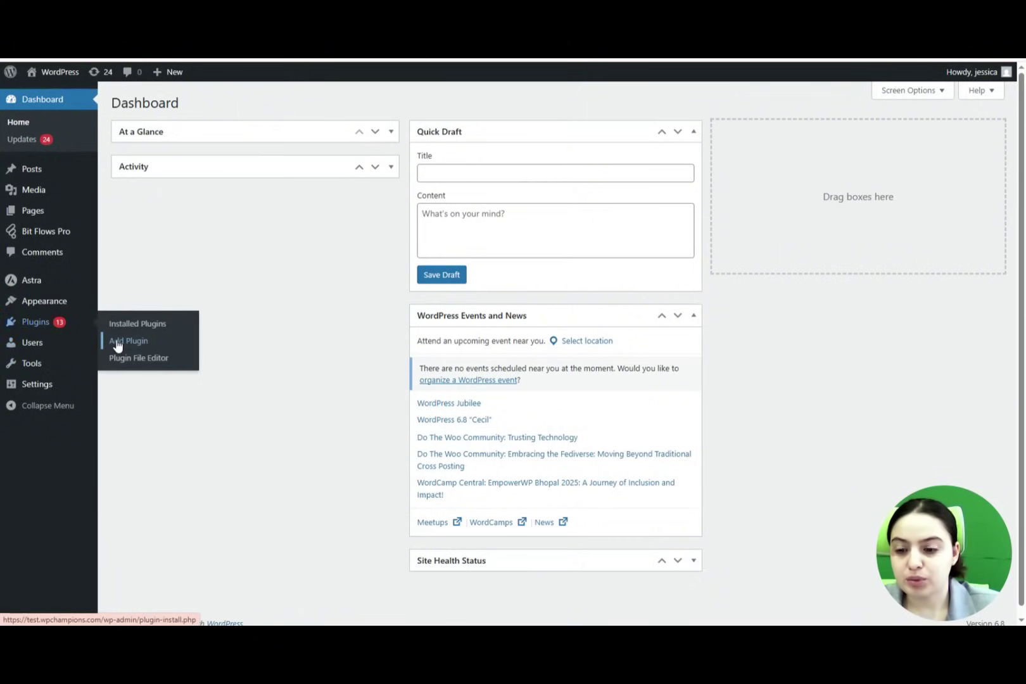
{"action": "left_click", "coordinate": [117, 343]}
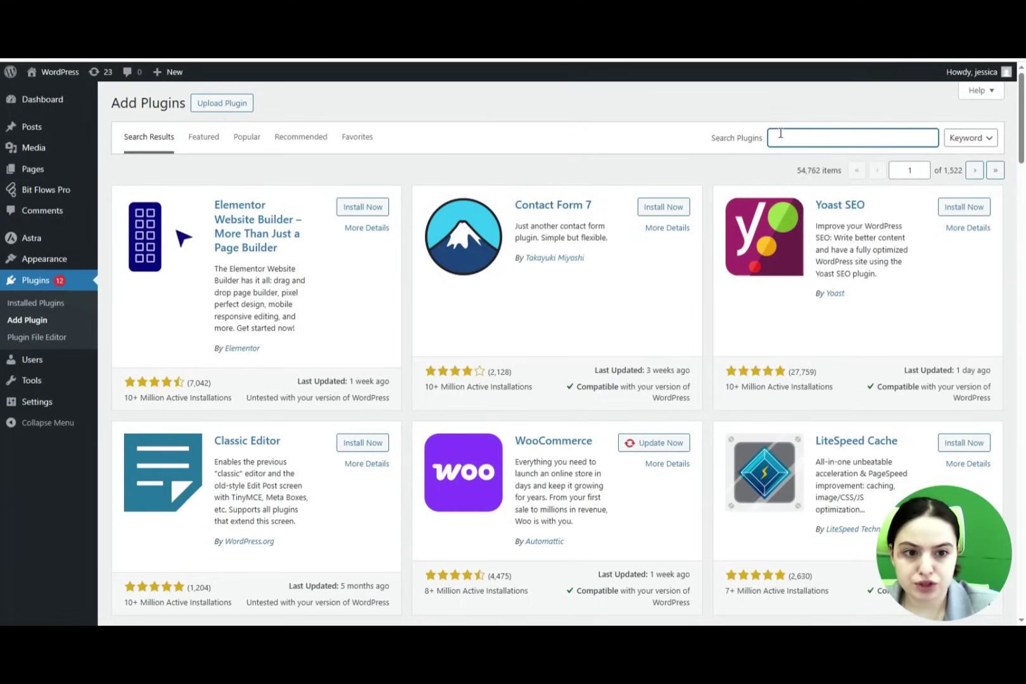
{"action": "type", "text": "bitflow"}
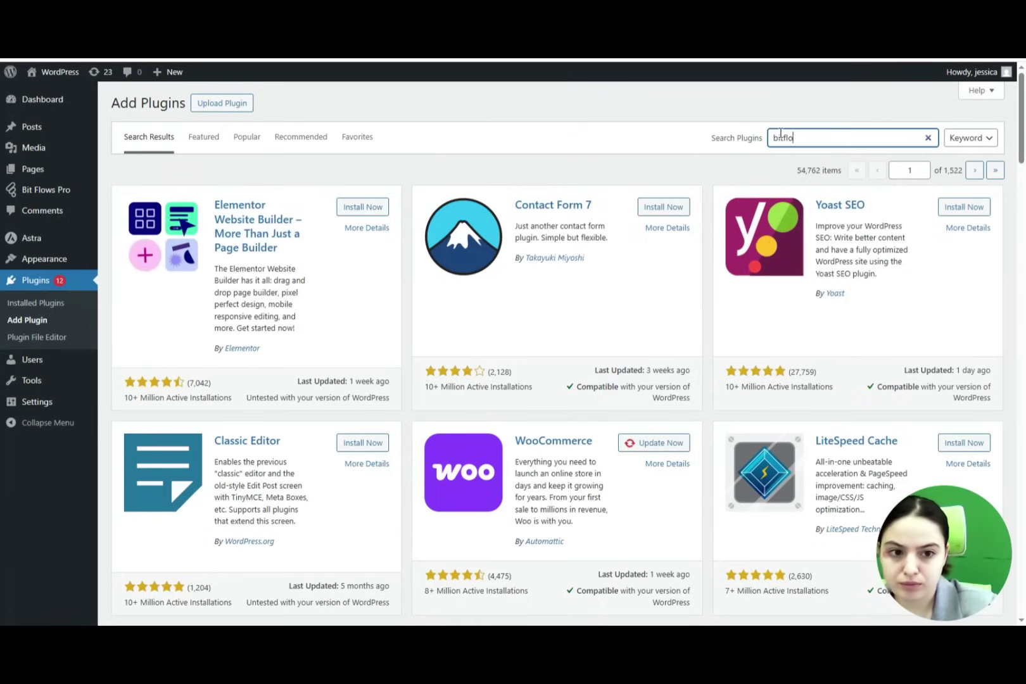
{"action": "type", "text": "s"}
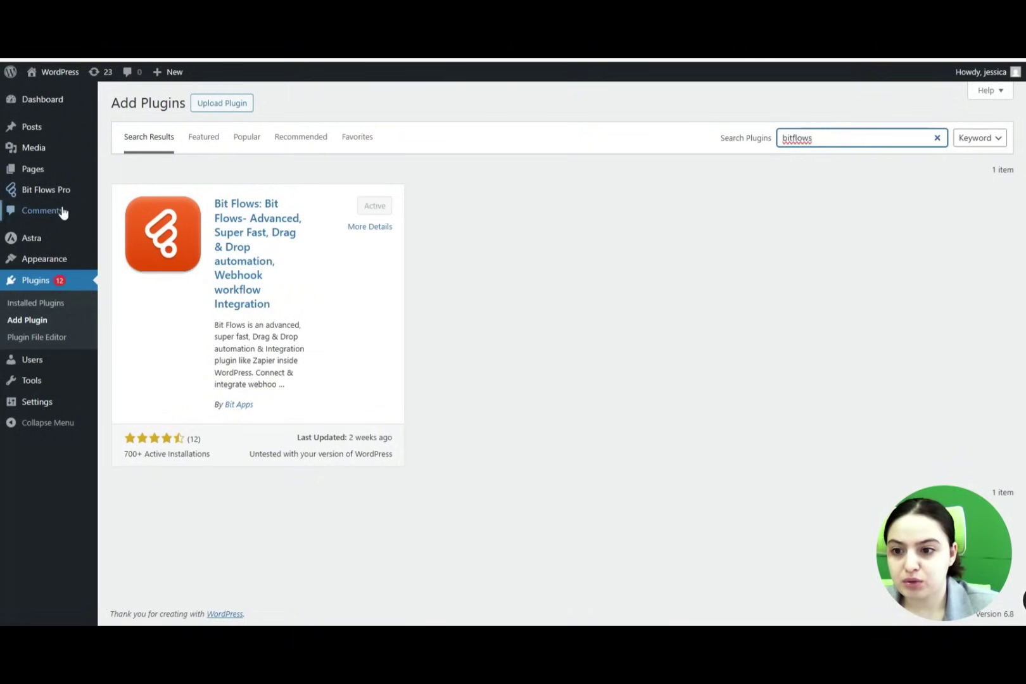
- From the Bit Flows dashboard, go to the empty Flows page and open Create Flow
{"action": "mouse_move", "coordinate": [64, 197]}
{"action": "left_click", "coordinate": [112, 193]}
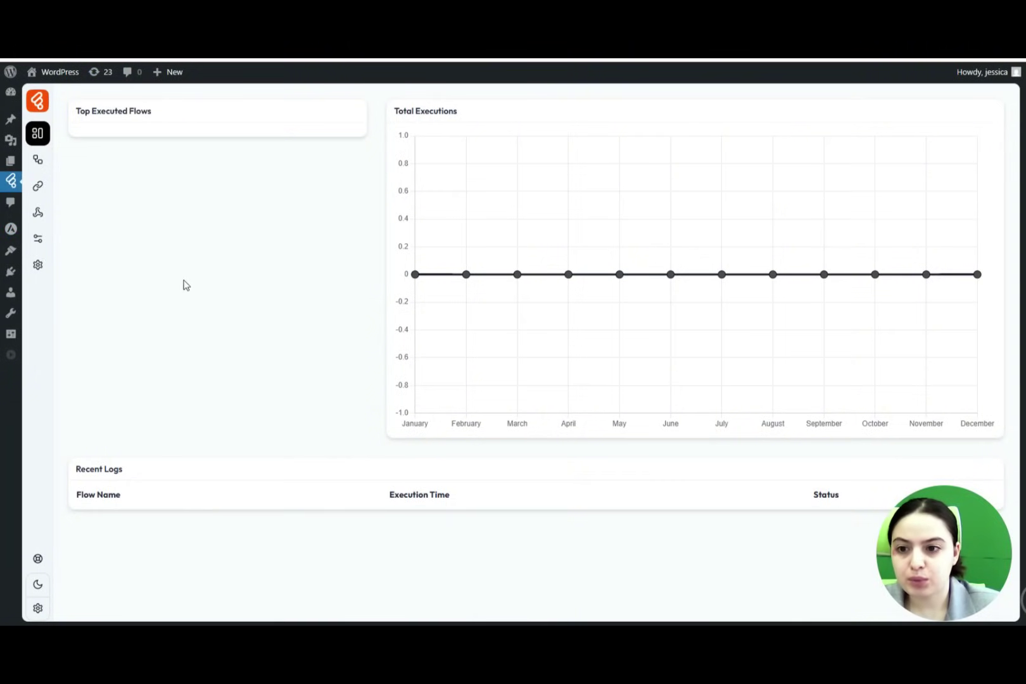
{"action": "left_click", "coordinate": [37, 166]}
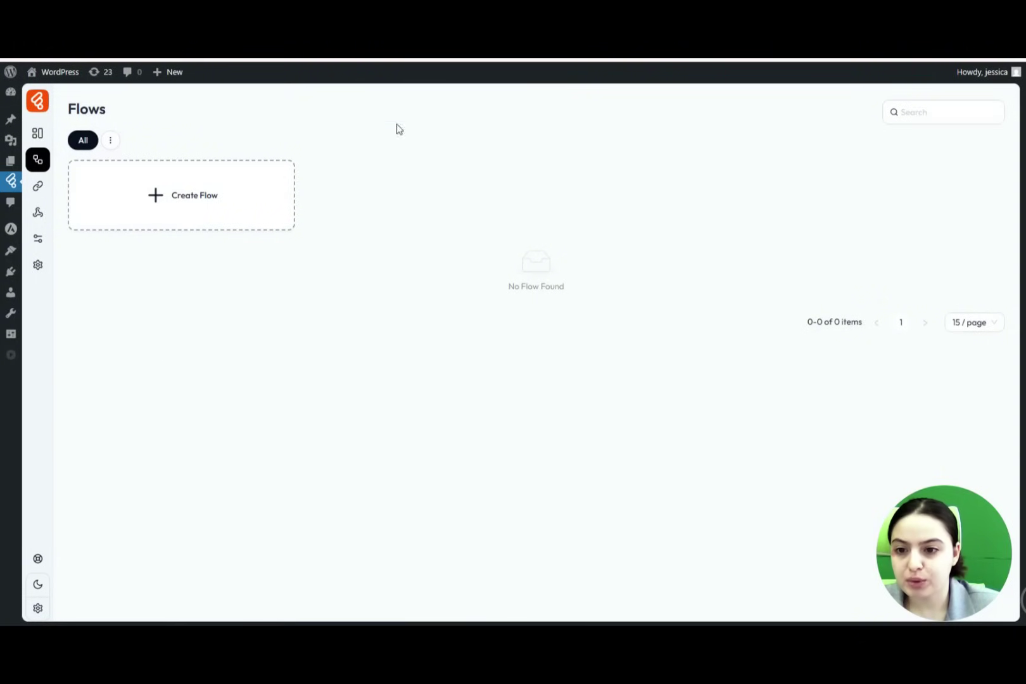
{"action": "left_click", "coordinate": [222, 208]}
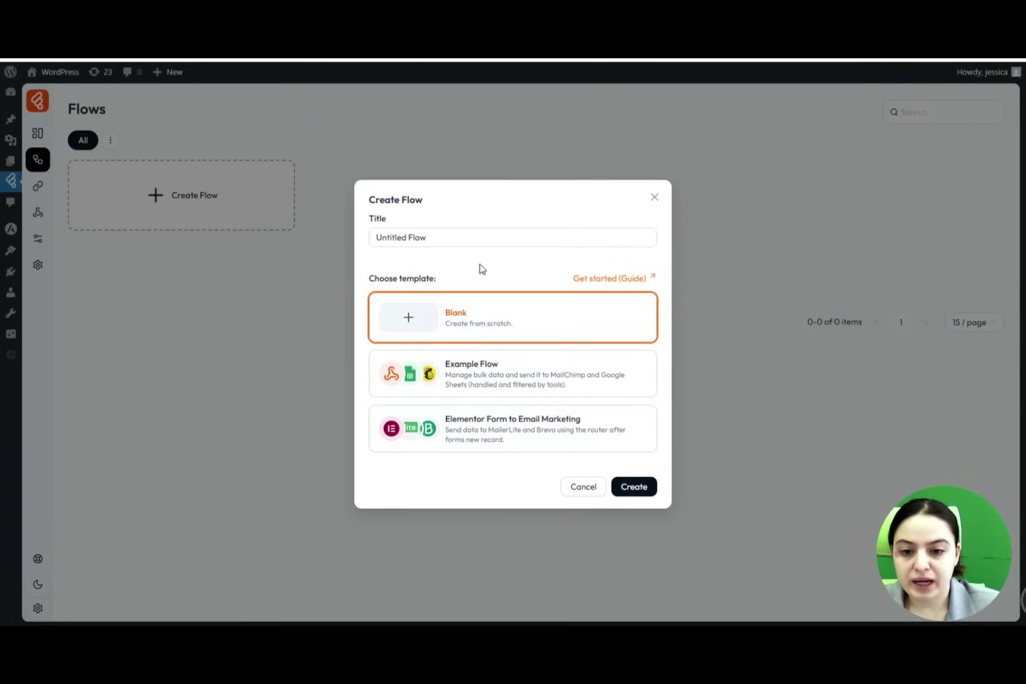
- Delete 'Untitled' so the title reads 'Flow' and create it with the Blank template
{"action": "left_click", "coordinate": [409, 237]}
{"action": "double_click", "coordinate": [408, 237]}
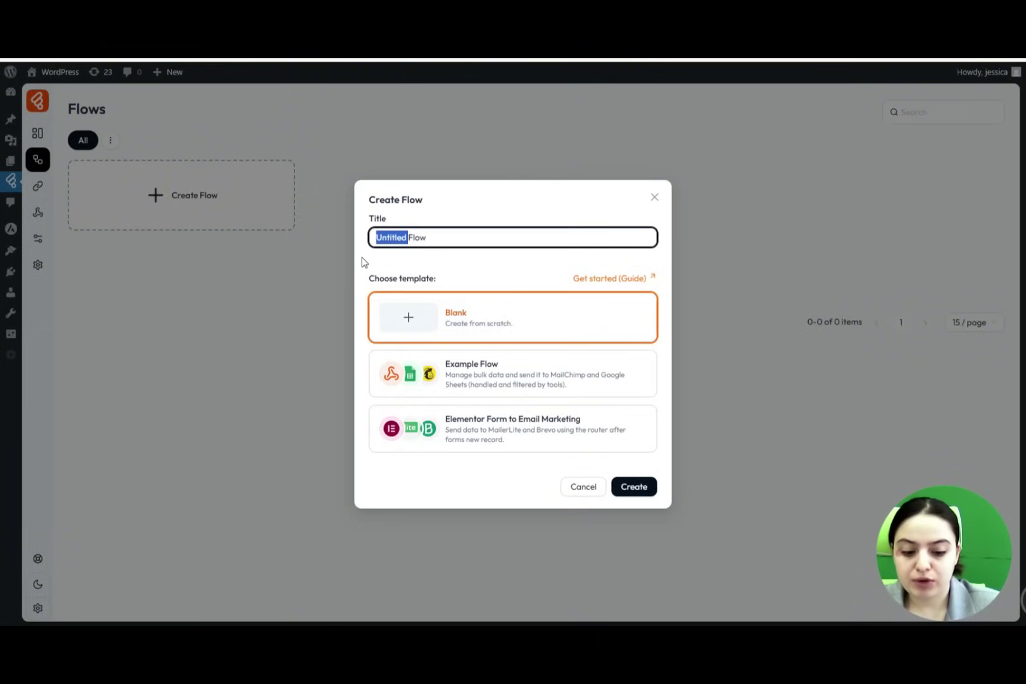
{"action": "key", "text": "BackSpace"}
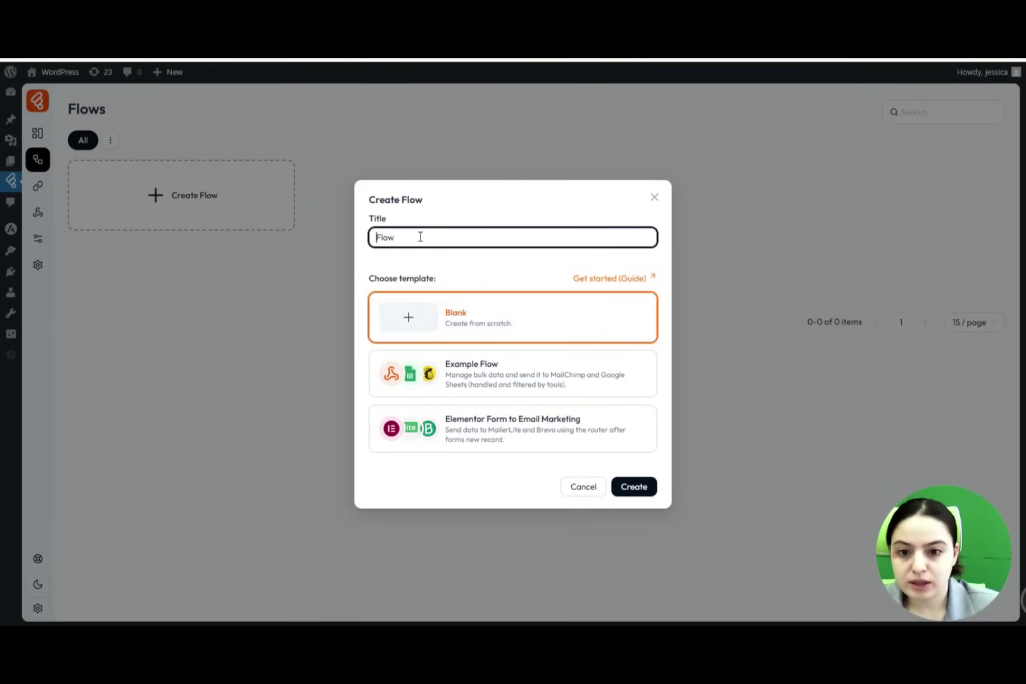
{"action": "left_click", "coordinate": [416, 257]}
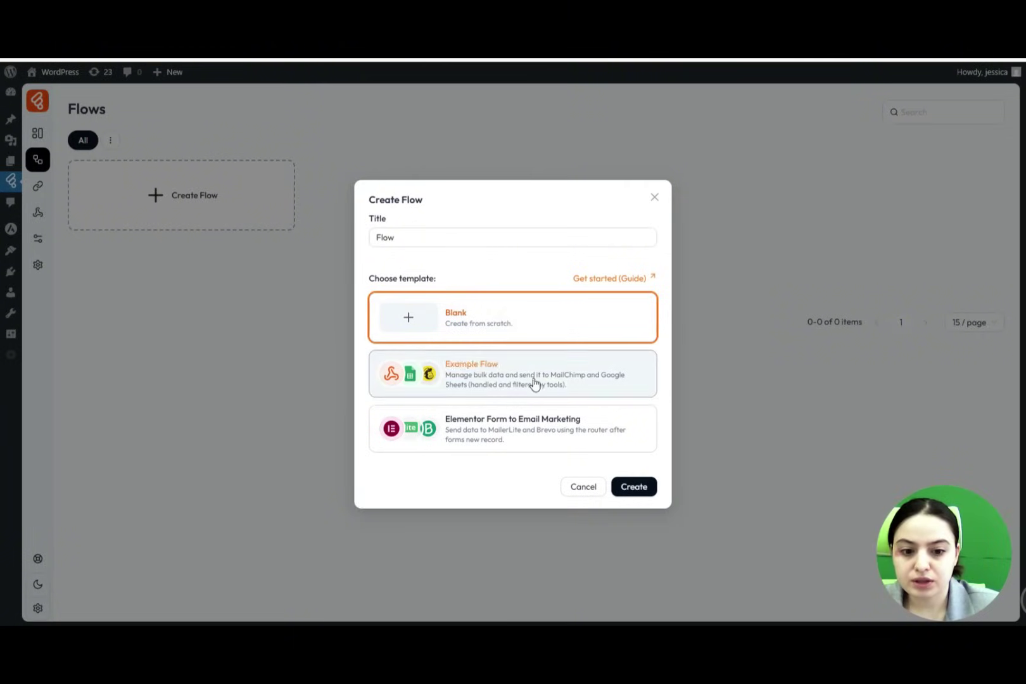
{"action": "left_click", "coordinate": [630, 486]}
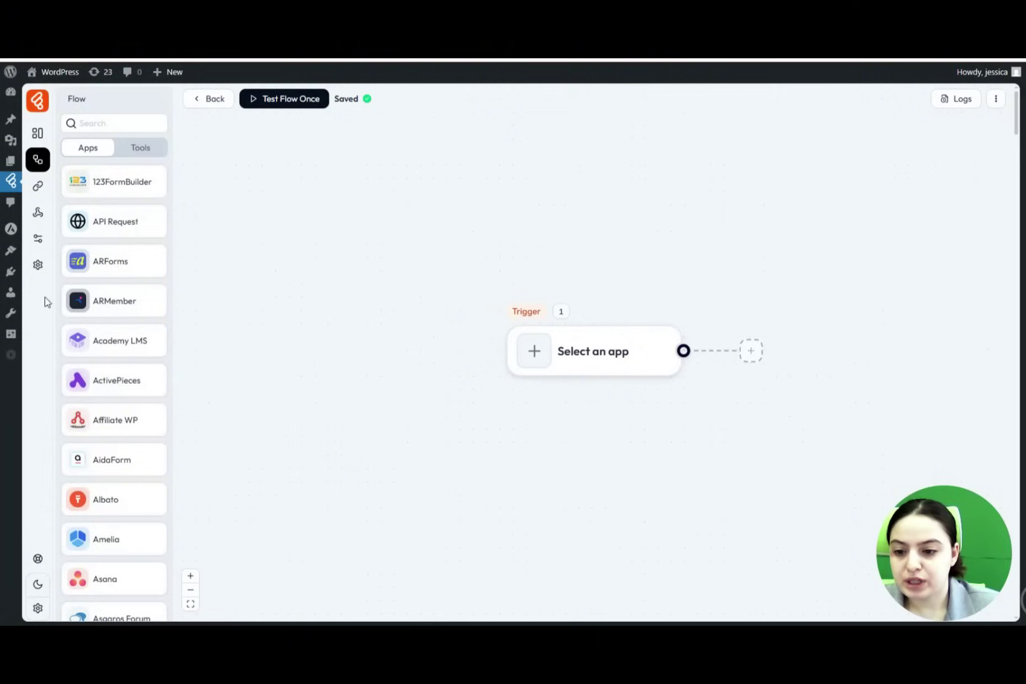
- Browse the Apps list and glance at the Tools list before returning to Apps
{"action": "scroll", "coordinate": [65, 372], "scroll_direction": "down", "scroll_amount": 15}
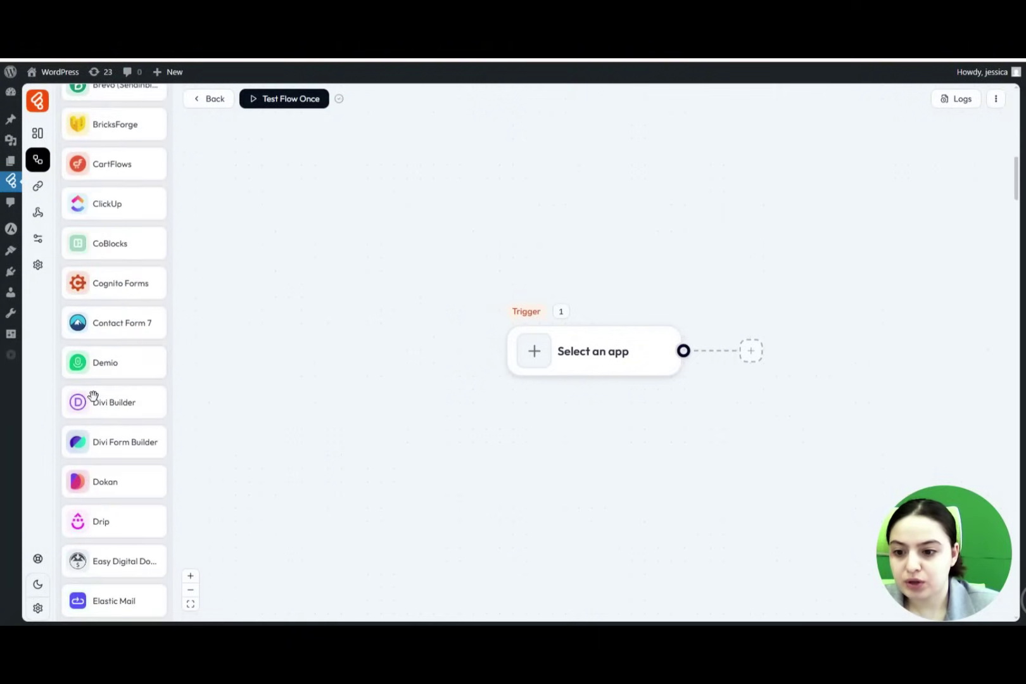
{"action": "scroll", "coordinate": [93, 397], "scroll_direction": "down", "scroll_amount": 20}
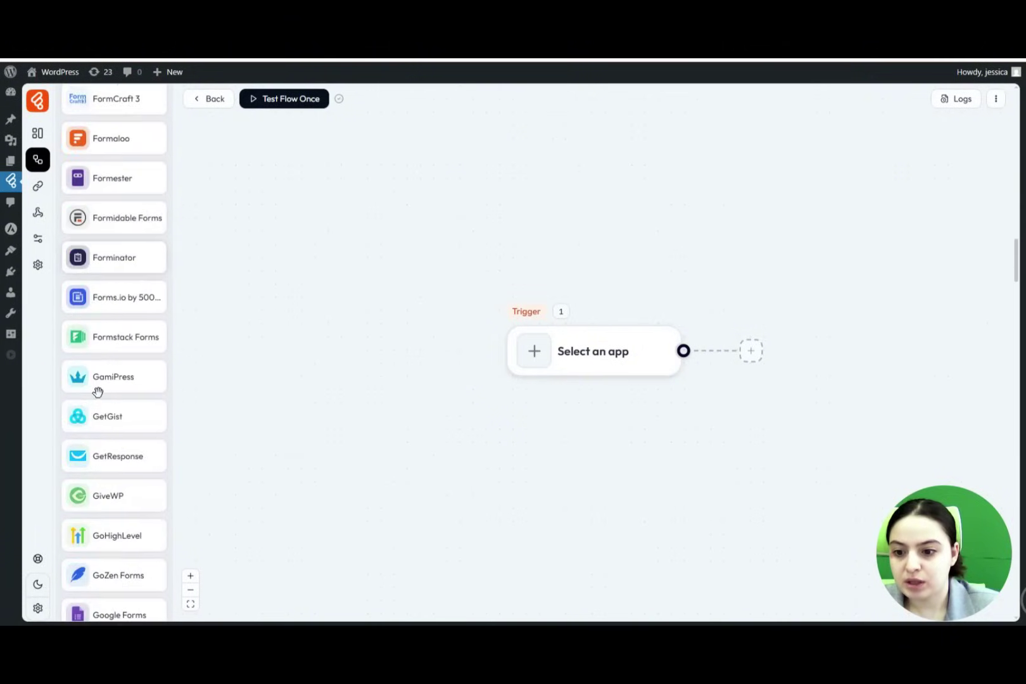
{"action": "scroll", "coordinate": [101, 389], "scroll_direction": "down", "scroll_amount": 15}
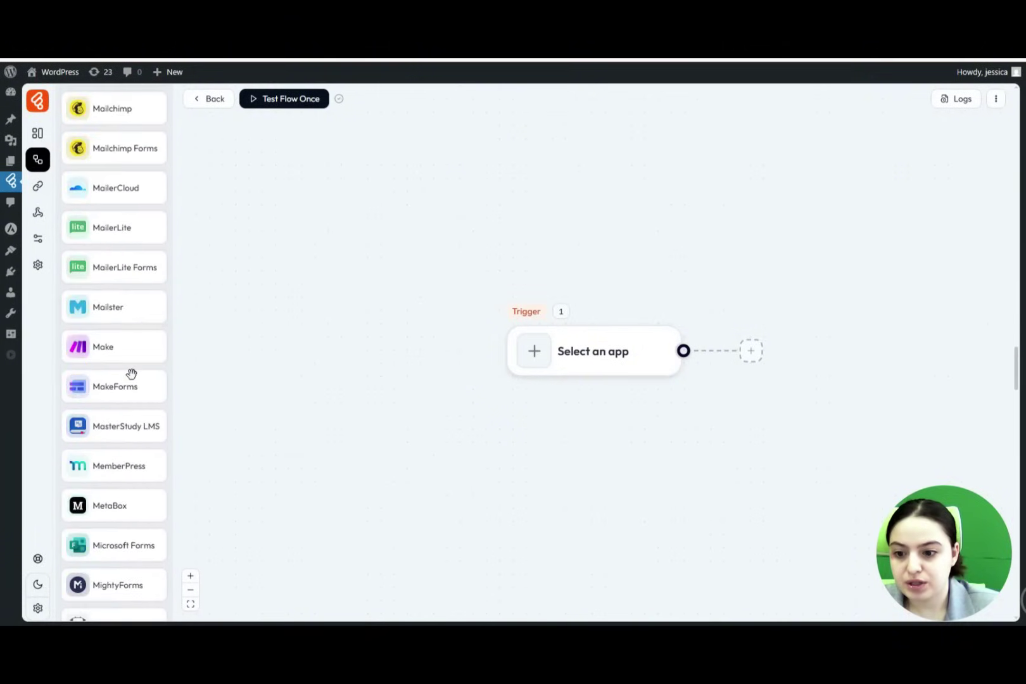
{"action": "scroll", "coordinate": [131, 374], "scroll_direction": "down", "scroll_amount": 15}
{"action": "scroll", "coordinate": [123, 383], "scroll_direction": "down", "scroll_amount": 15}
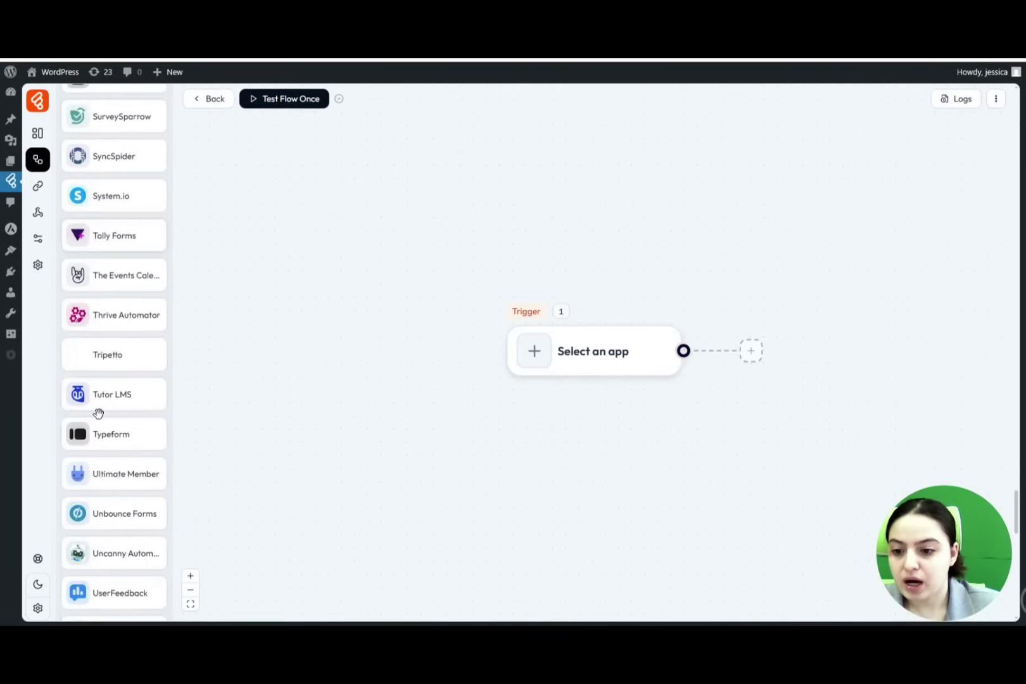
{"action": "scroll", "coordinate": [108, 399], "scroll_direction": "down", "scroll_amount": 15}
{"action": "scroll", "coordinate": [97, 503], "scroll_direction": "up", "scroll_amount": 10}
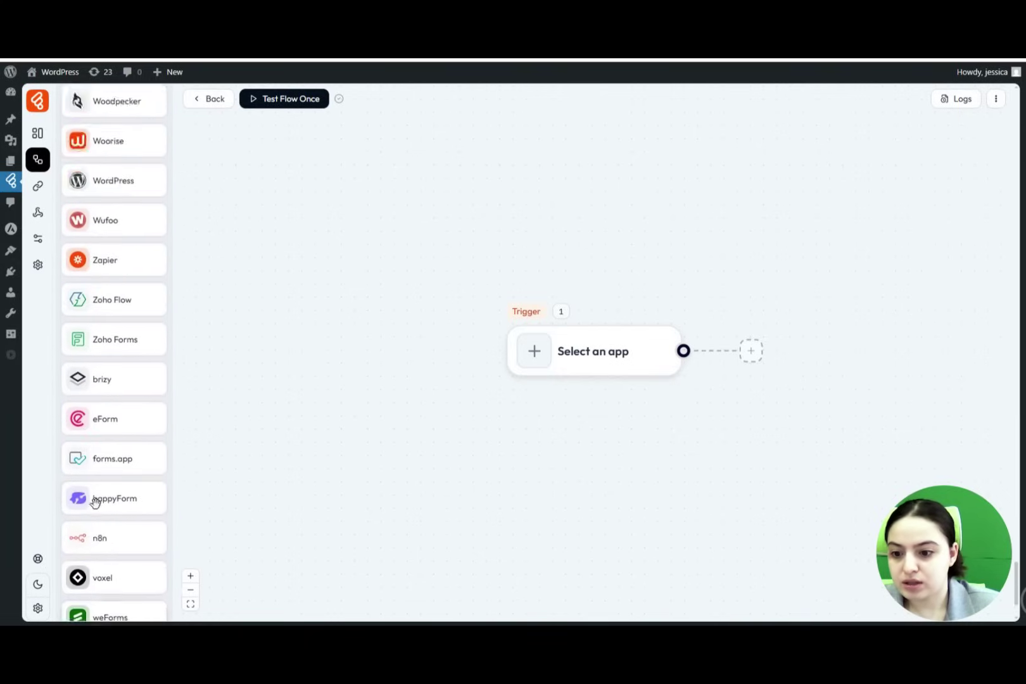
{"action": "scroll", "coordinate": [99, 499], "scroll_direction": "up", "scroll_amount": 20}
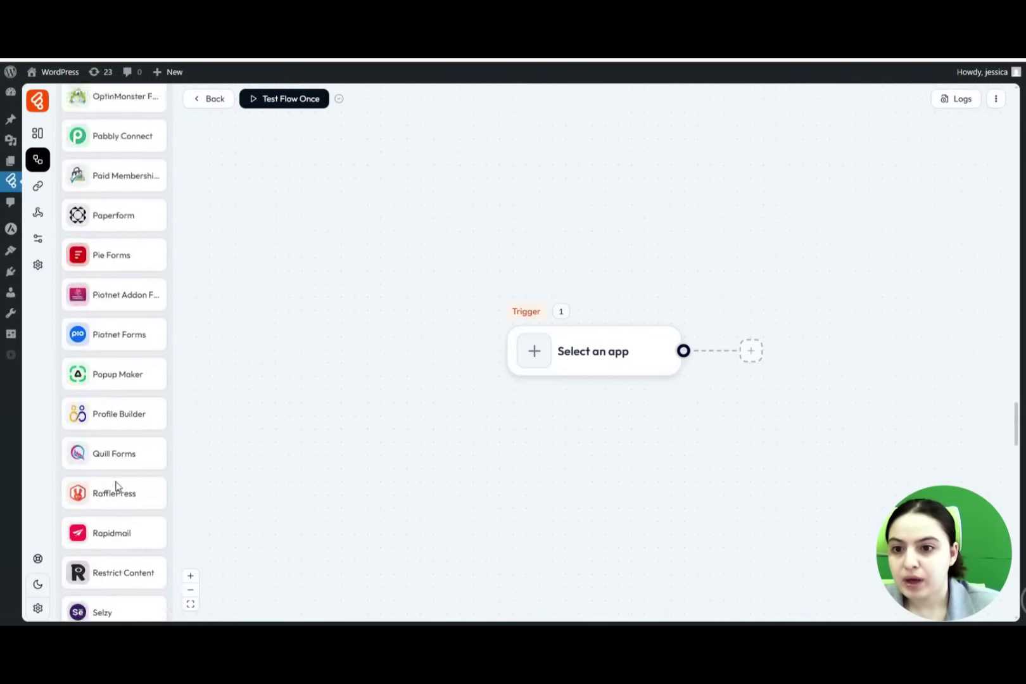
{"action": "scroll", "coordinate": [115, 486], "scroll_direction": "up", "scroll_amount": 20}
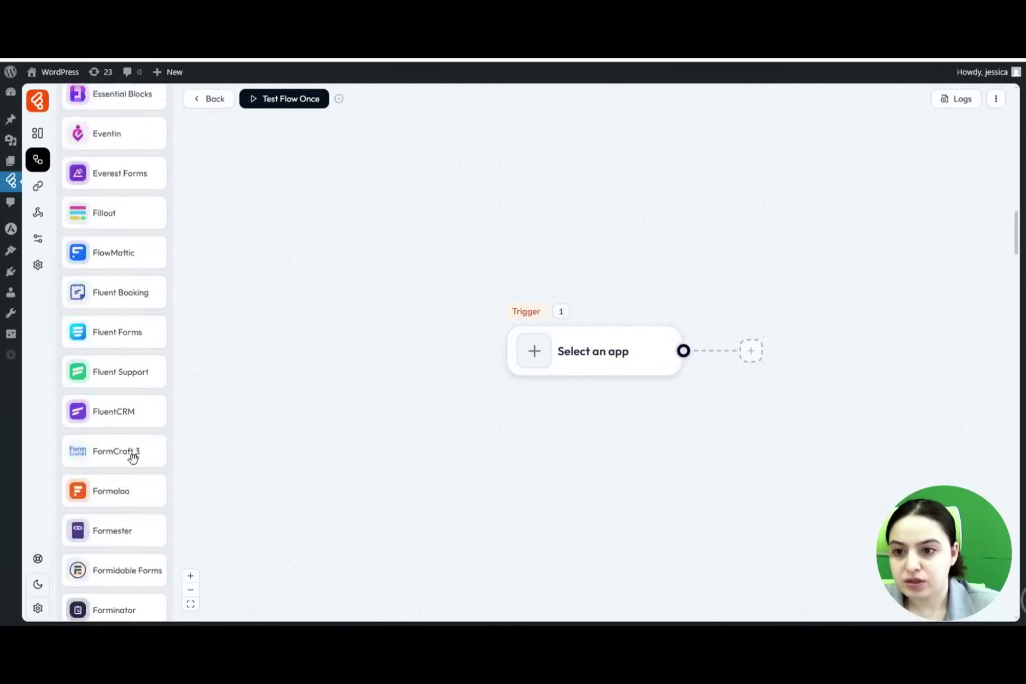
{"action": "scroll", "coordinate": [147, 442], "scroll_direction": "up", "scroll_amount": 15}
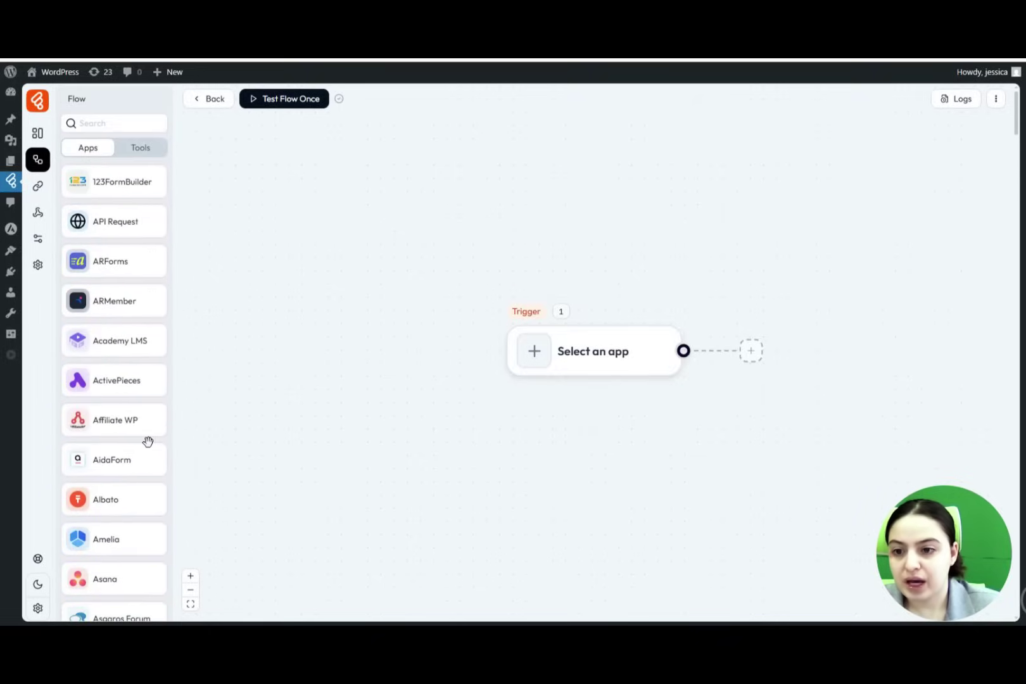
{"action": "left_click", "coordinate": [138, 149]}
{"action": "left_click", "coordinate": [102, 150]}
- Filter the apps to 'wordpress' and open the Select an app trigger node
{"action": "left_click", "coordinate": [114, 120]}
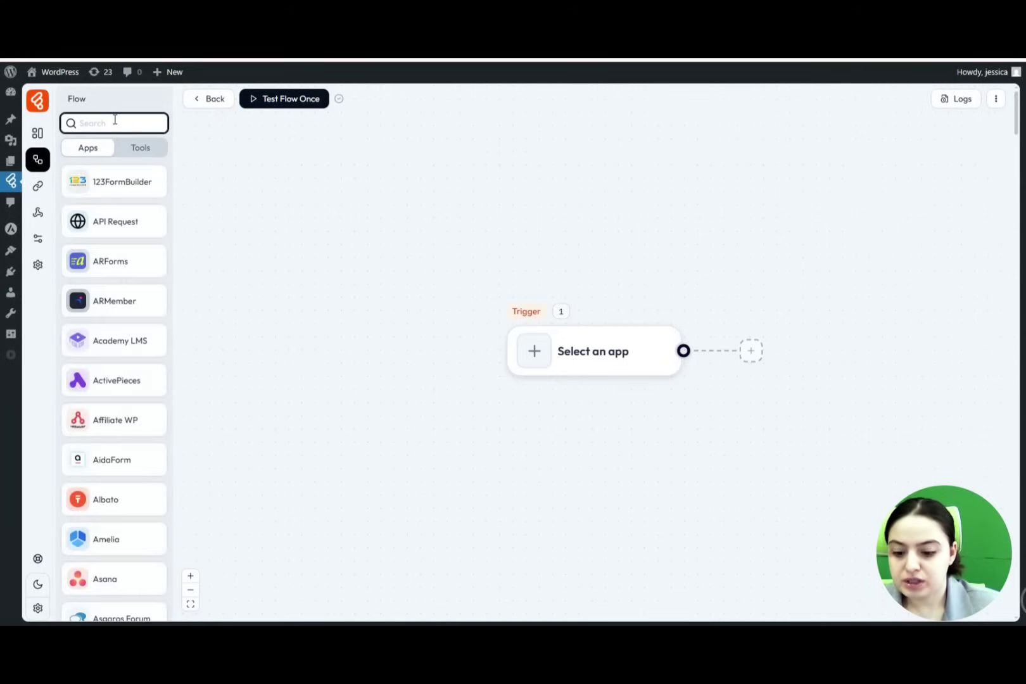
{"action": "type", "text": "wordpress"}
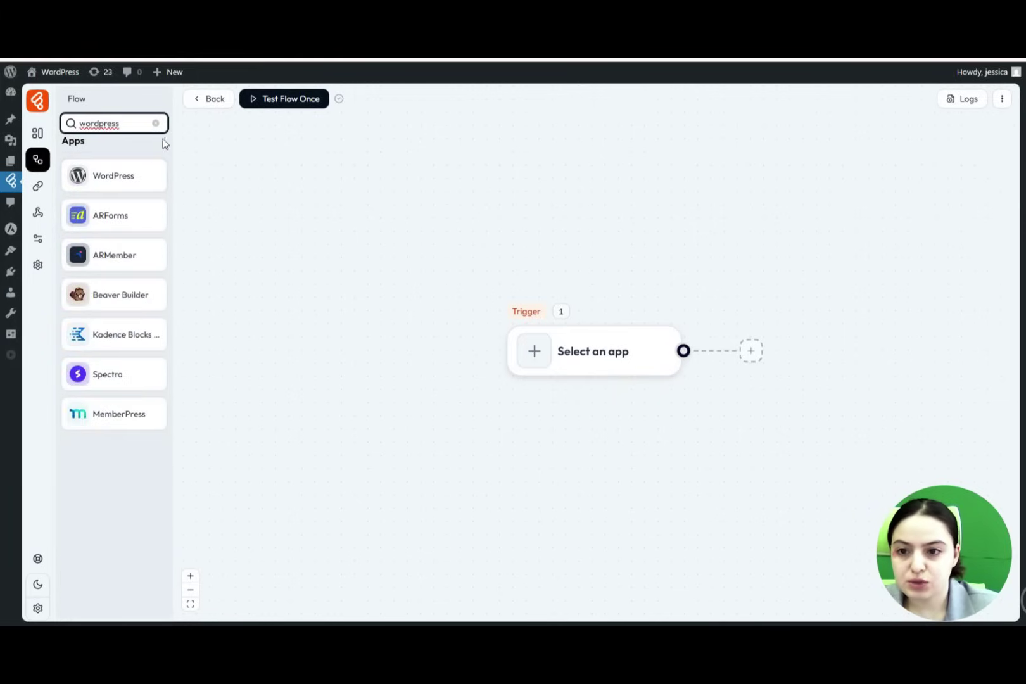
{"action": "left_click", "coordinate": [534, 350]}
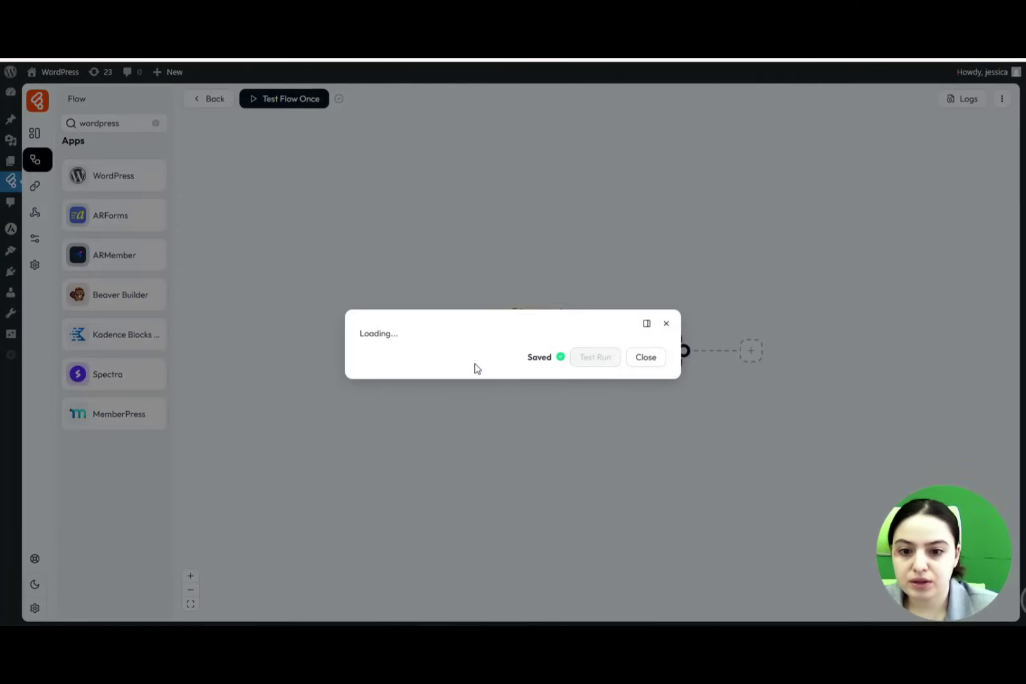
- Search 'wordpress', pick the WordPress app and its On Post Status Update trigger
{"action": "left_click", "coordinate": [523, 116]}
{"action": "left_click", "coordinate": [531, 111]}
{"action": "type", "text": "wordpress"}
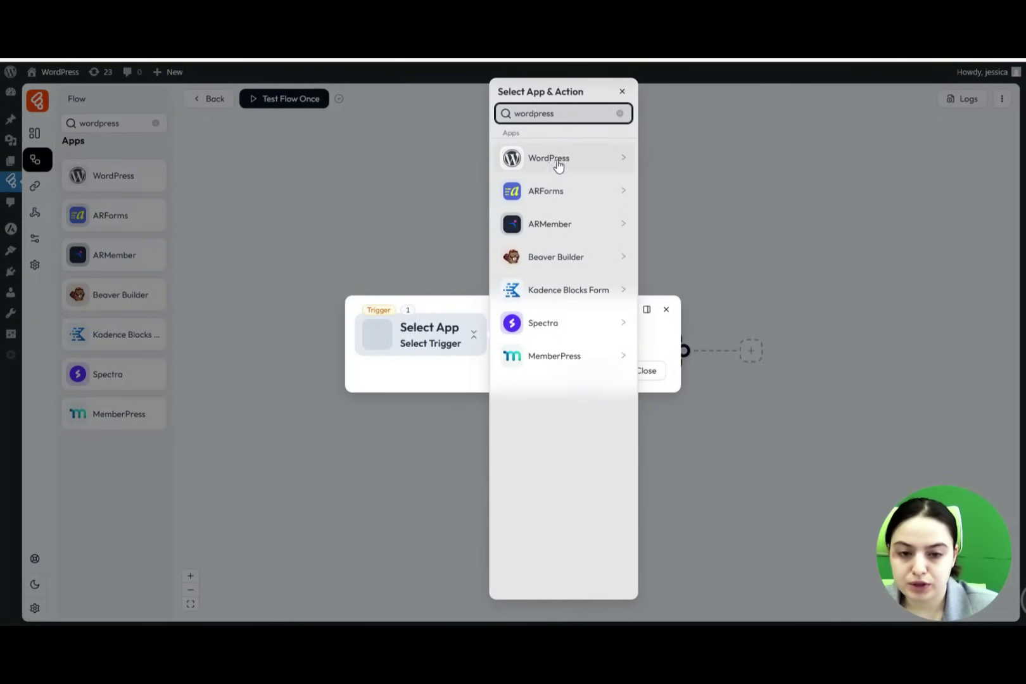
{"action": "left_click", "coordinate": [559, 161]}
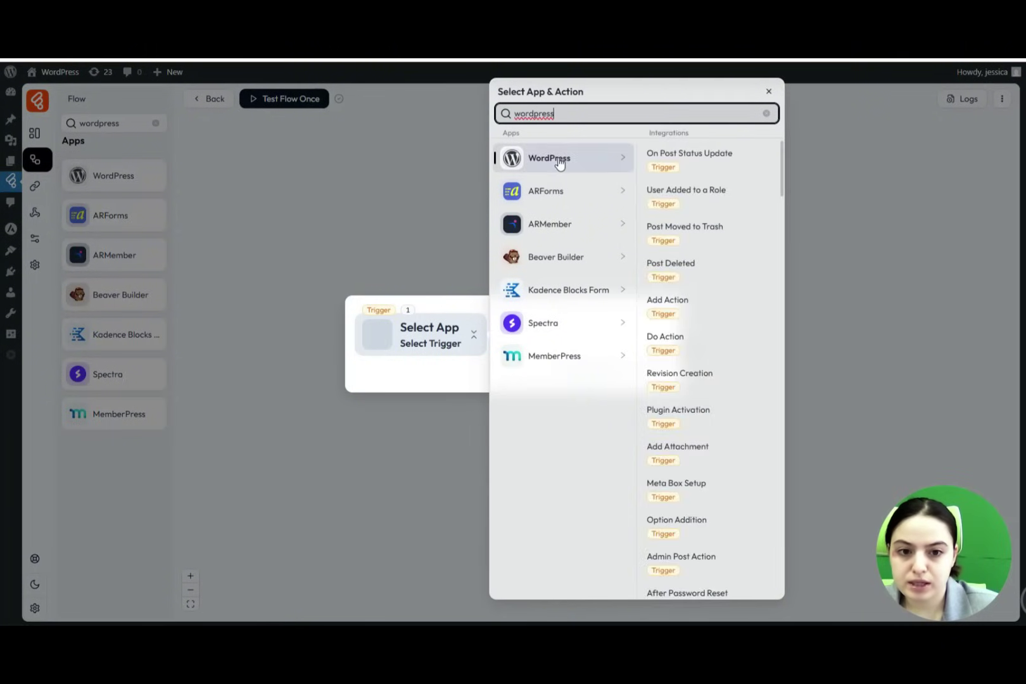
{"action": "left_click", "coordinate": [713, 163]}
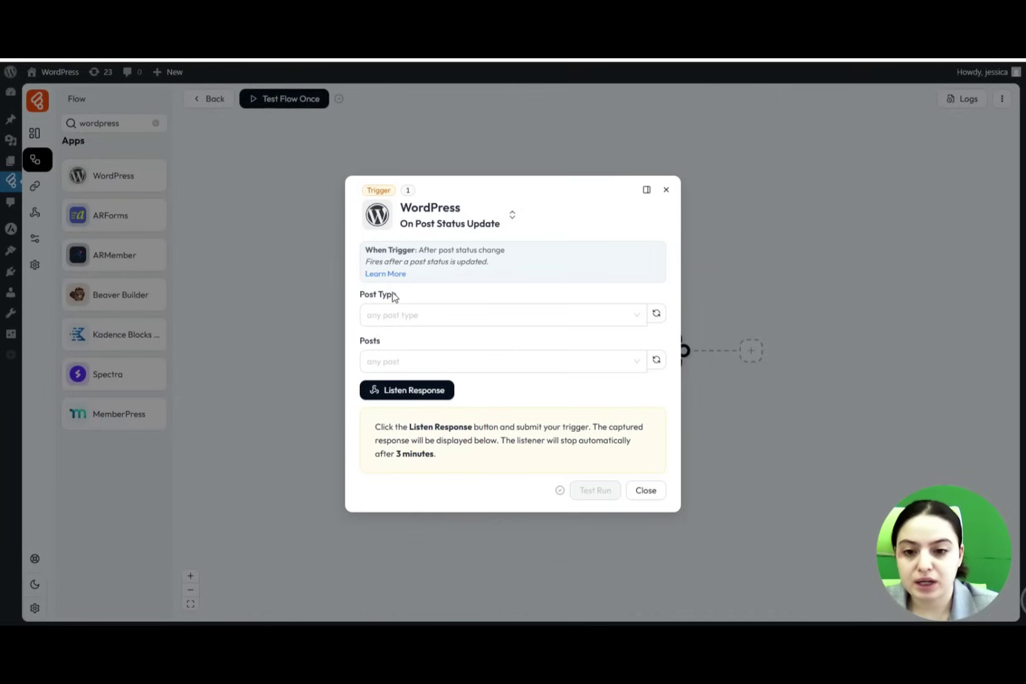
- Limit the trigger to Post type Posts and 'Bit Flows Test Post', then start Listen Response
{"action": "left_click", "coordinate": [367, 314]}
{"action": "left_click", "coordinate": [385, 340]}
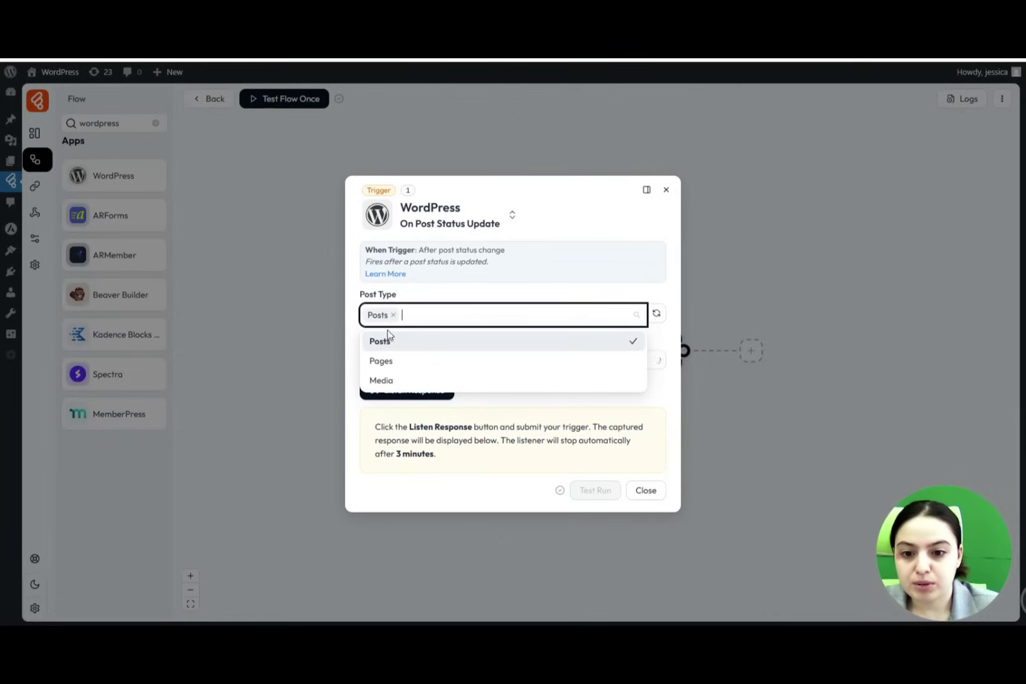
{"action": "left_click", "coordinate": [430, 293]}
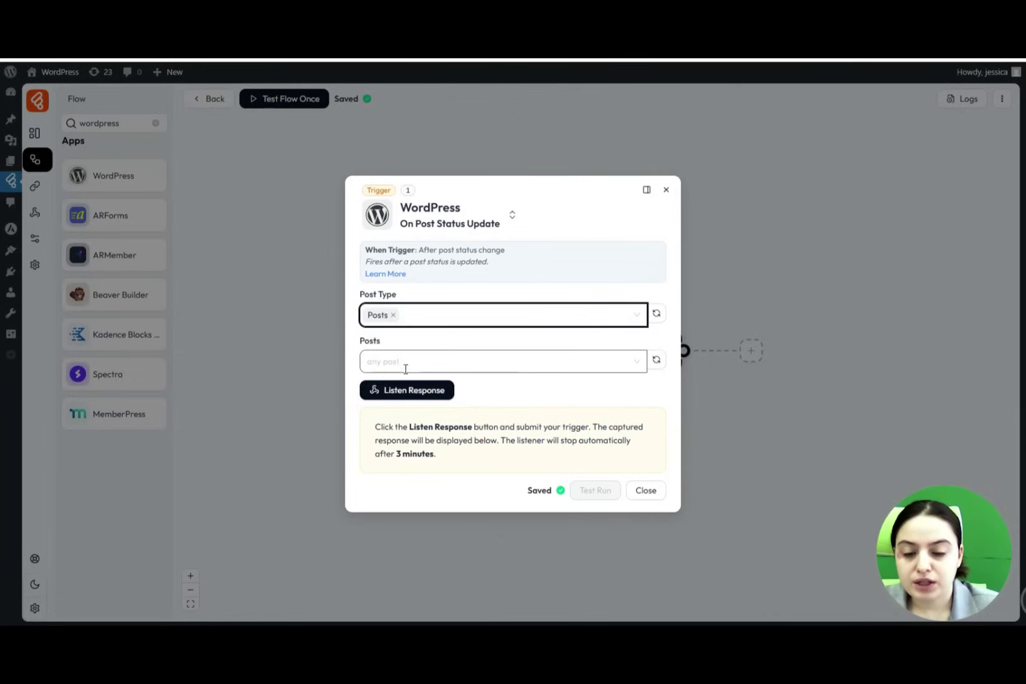
{"action": "left_click", "coordinate": [423, 364]}
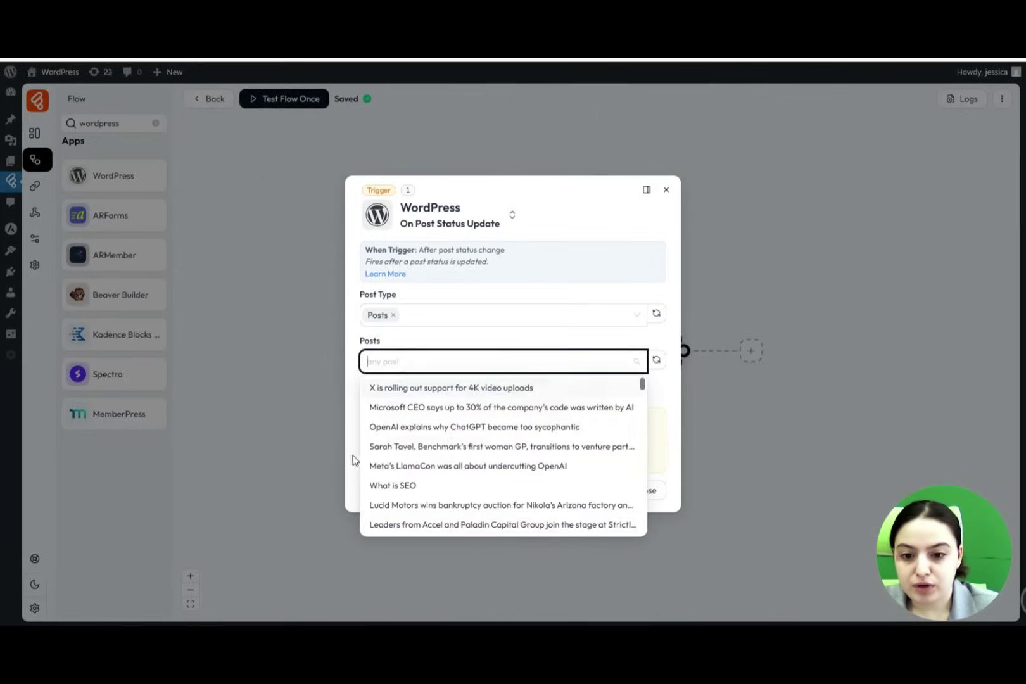
{"action": "scroll", "coordinate": [405, 469], "scroll_direction": "down", "scroll_amount": 3}
{"action": "scroll", "coordinate": [409, 472], "scroll_direction": "down", "scroll_amount": 1}
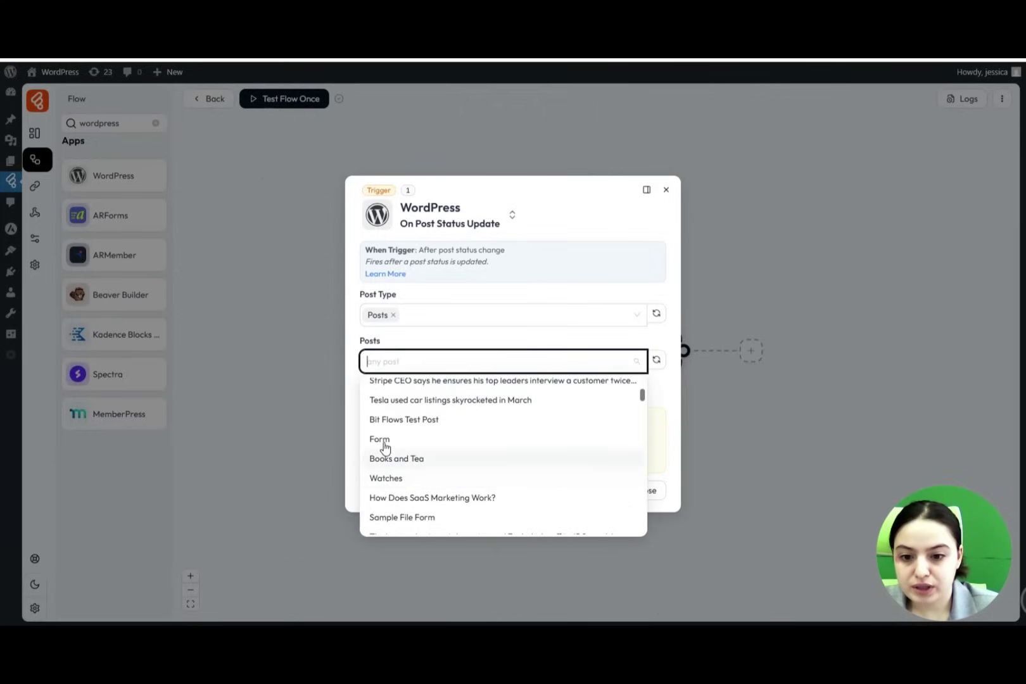
{"action": "left_click", "coordinate": [429, 422]}
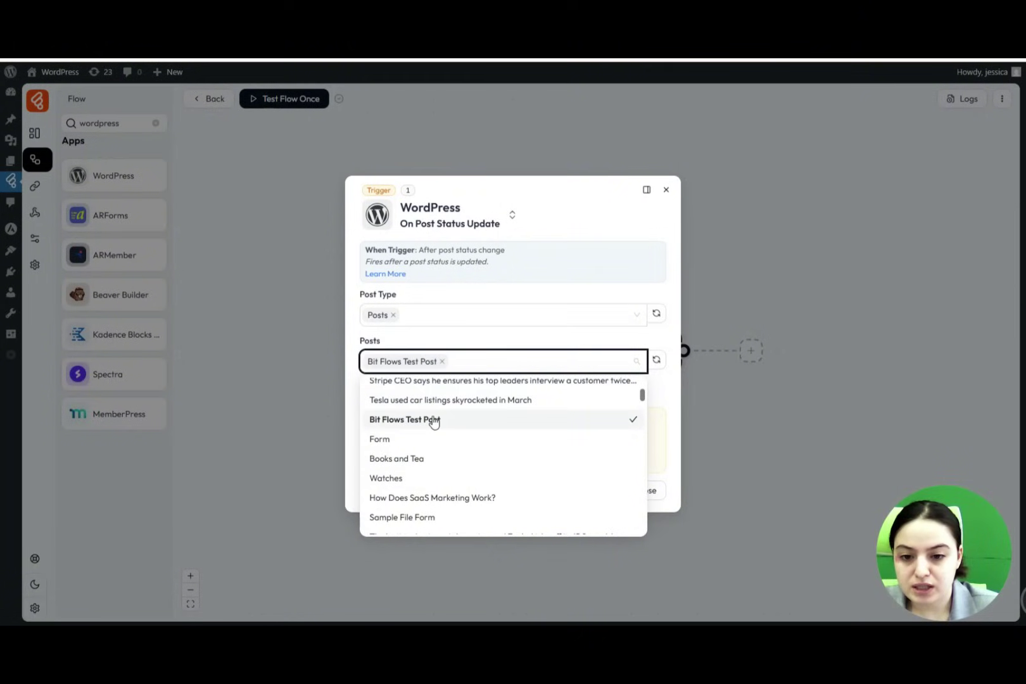
{"action": "left_click", "coordinate": [505, 337]}
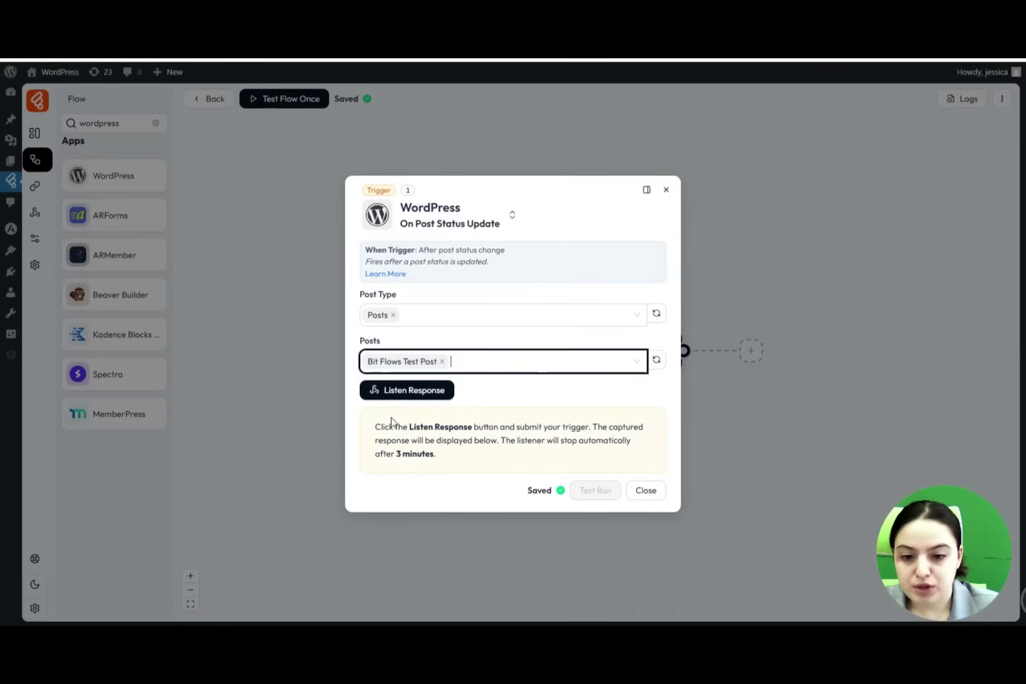
{"action": "left_click", "coordinate": [401, 394]}
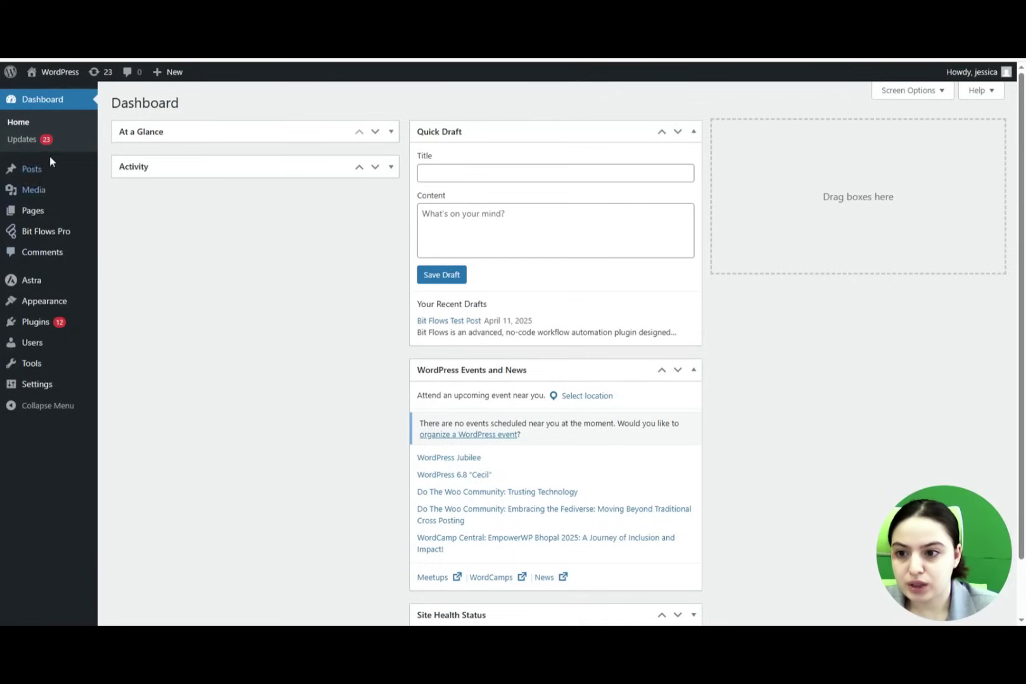
- Open the draft 'Bit Flows Test Post' from All Posts and publish it, confirming Publish
{"action": "left_click", "coordinate": [41, 172]}
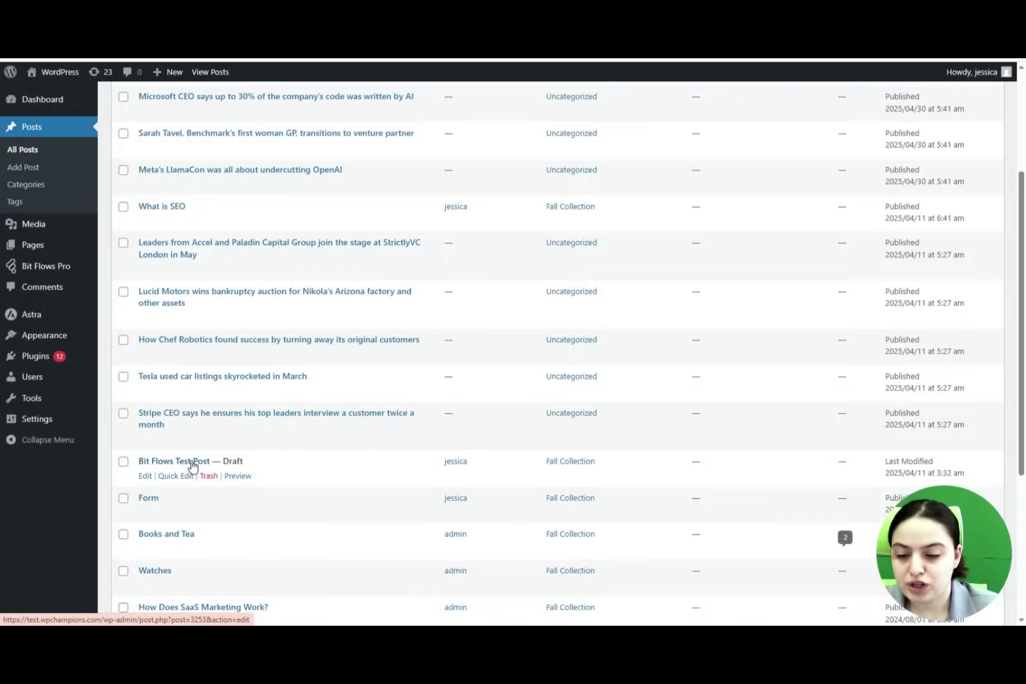
{"action": "left_click", "coordinate": [193, 463]}
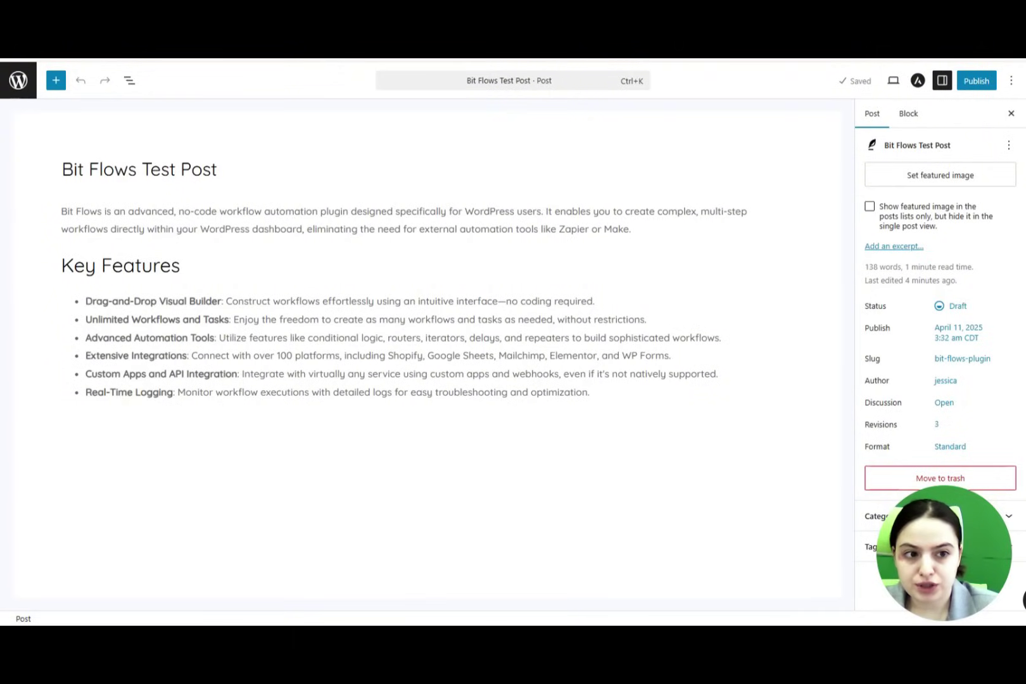
{"action": "left_click", "coordinate": [976, 80]}
{"action": "left_click", "coordinate": [979, 81]}
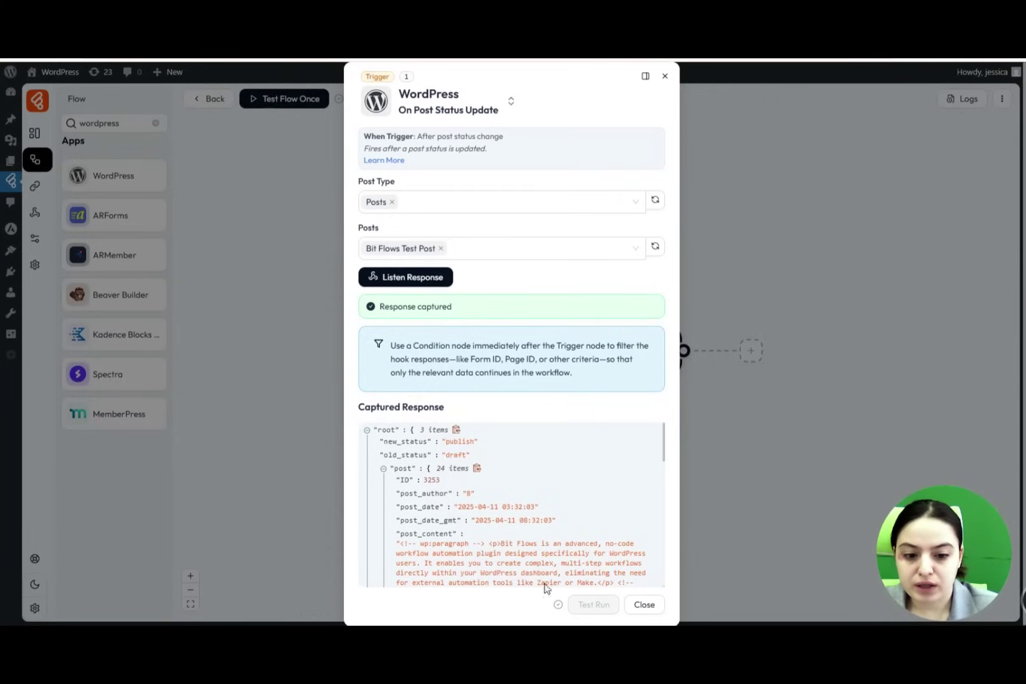
- Close the trigger dialog and clear the app search filter
{"action": "left_click", "coordinate": [645, 604]}
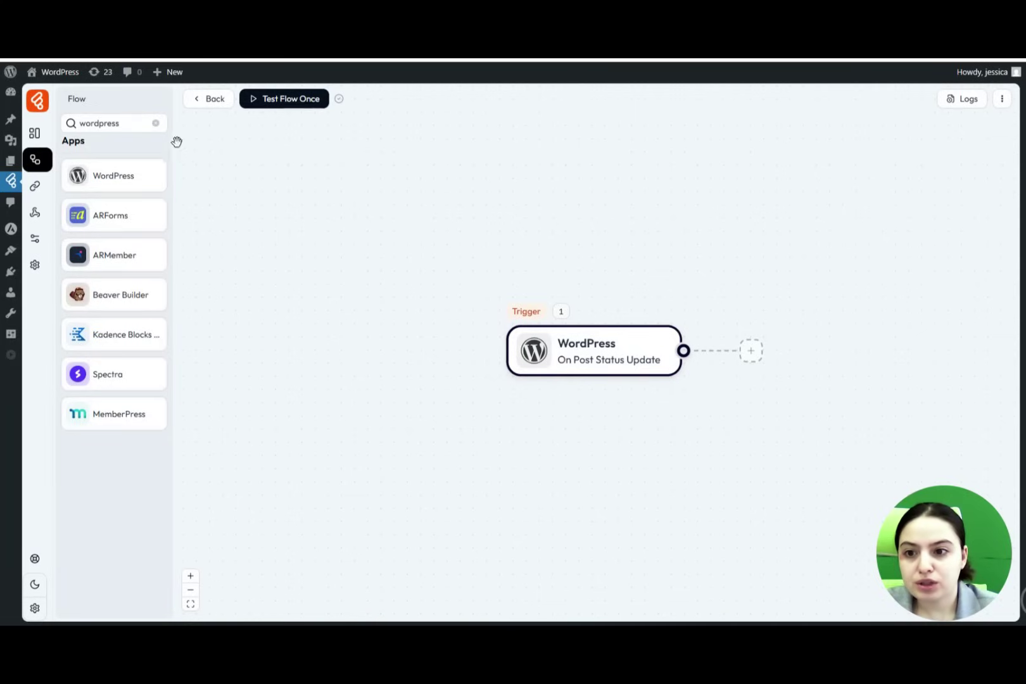
{"action": "left_click", "coordinate": [154, 126]}
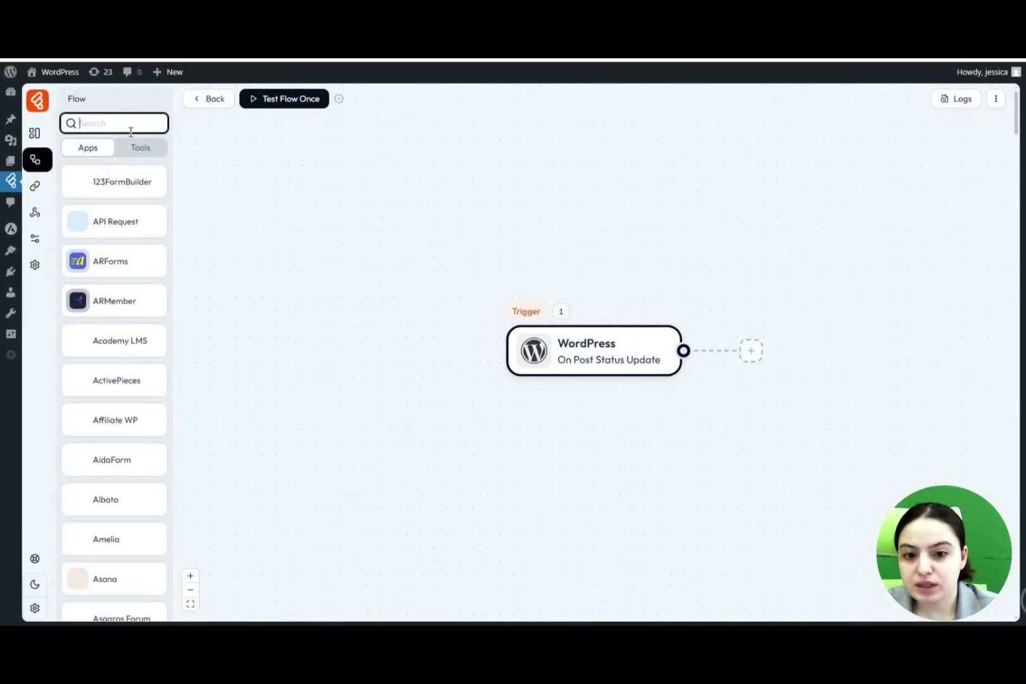
- Search apps for 'goog', drag Google Sheet after the trigger and open its settings
{"action": "type", "text": "gp"}
{"action": "key", "text": "BackSpace"}
{"action": "type", "text": "oogle"}
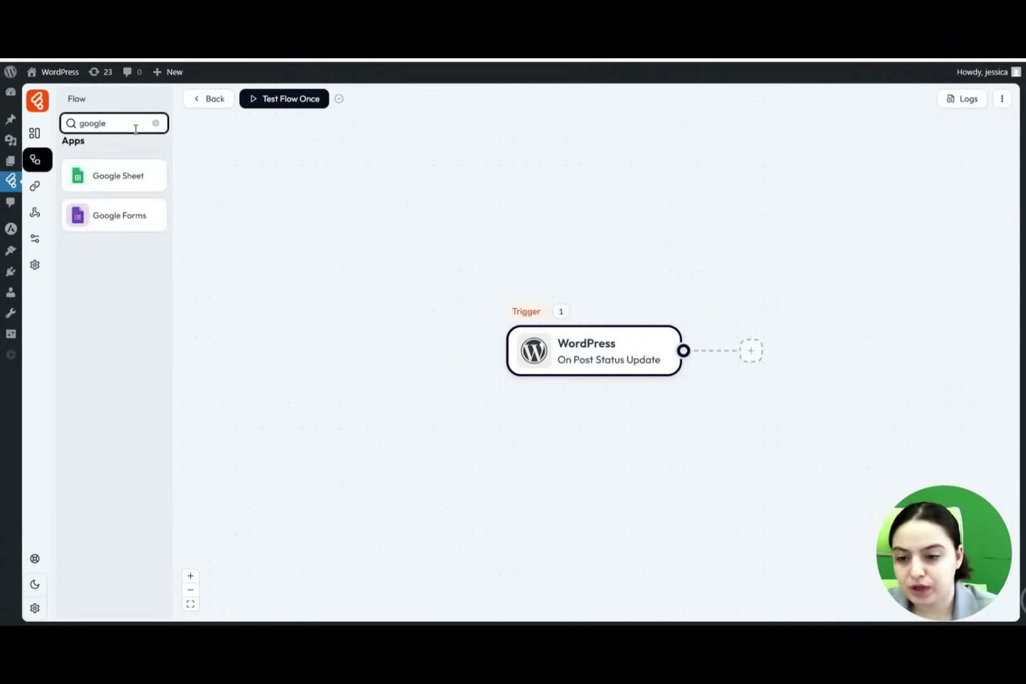
{"action": "left_click_drag", "start_coordinate": [87, 180], "coordinate": [960, 439]}
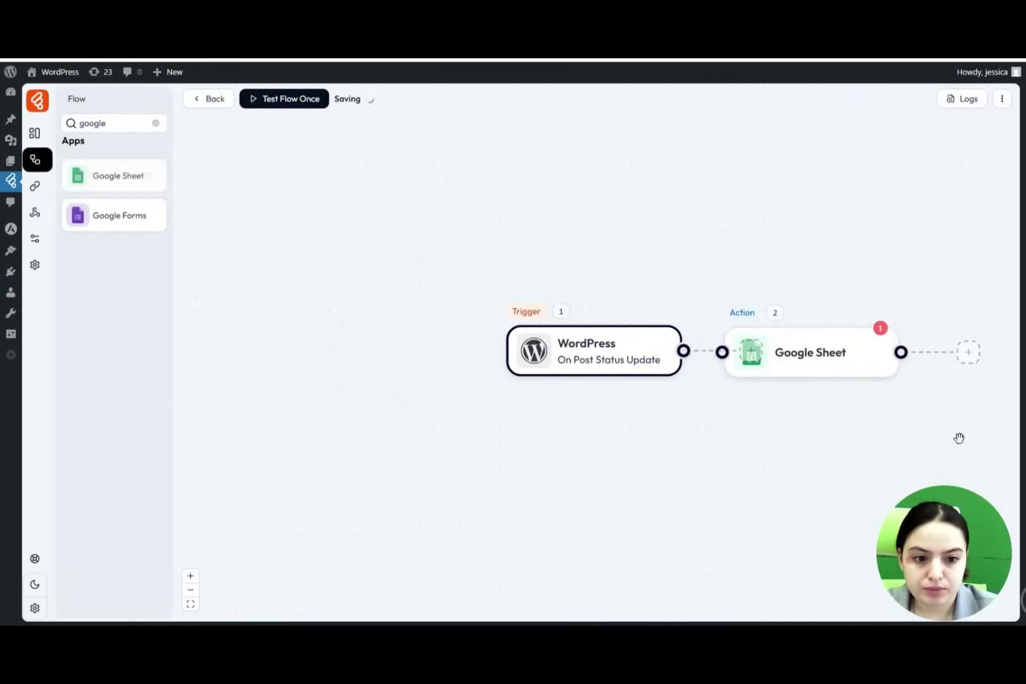
{"action": "left_click", "coordinate": [786, 359]}
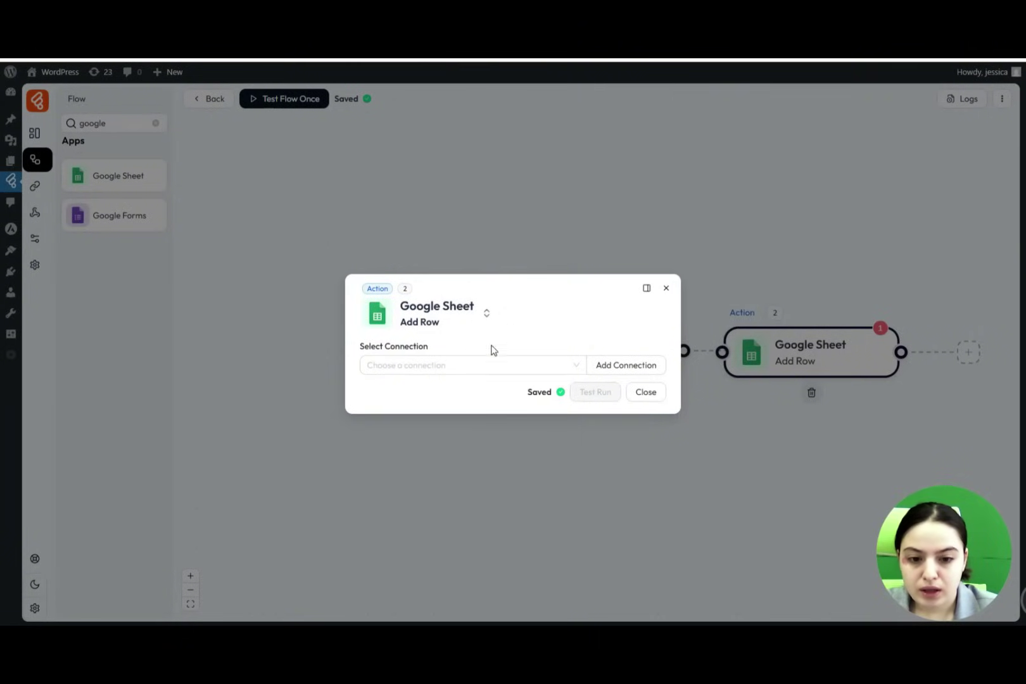
- Find no existing Google Sheet connections, then choose Add Connection
{"action": "left_click", "coordinate": [404, 366]}
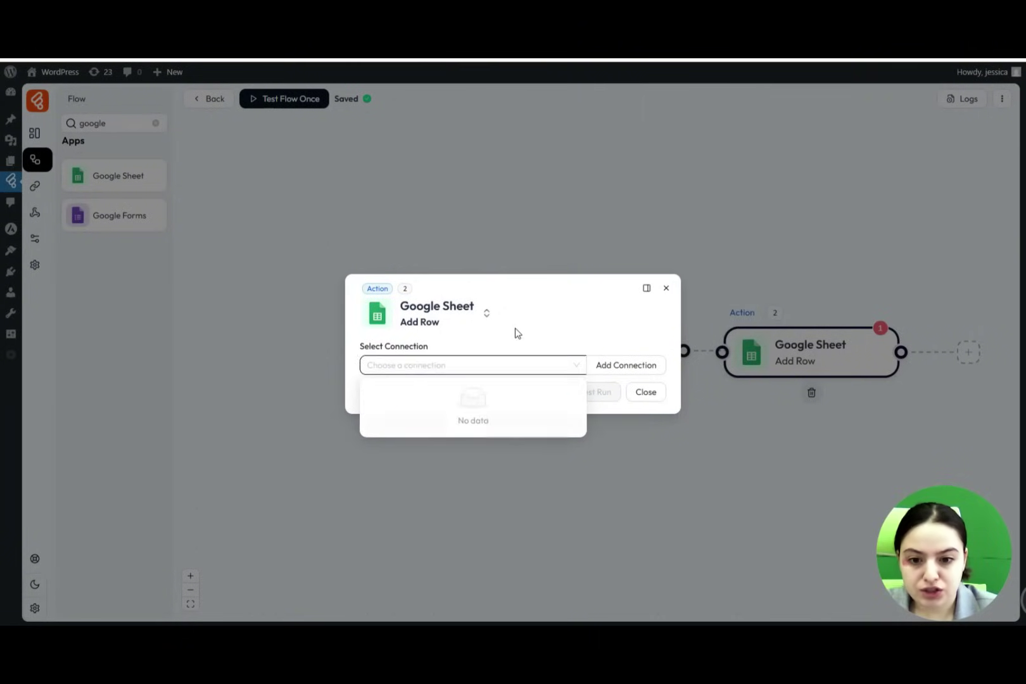
{"action": "left_click", "coordinate": [514, 331]}
{"action": "left_click", "coordinate": [425, 365]}
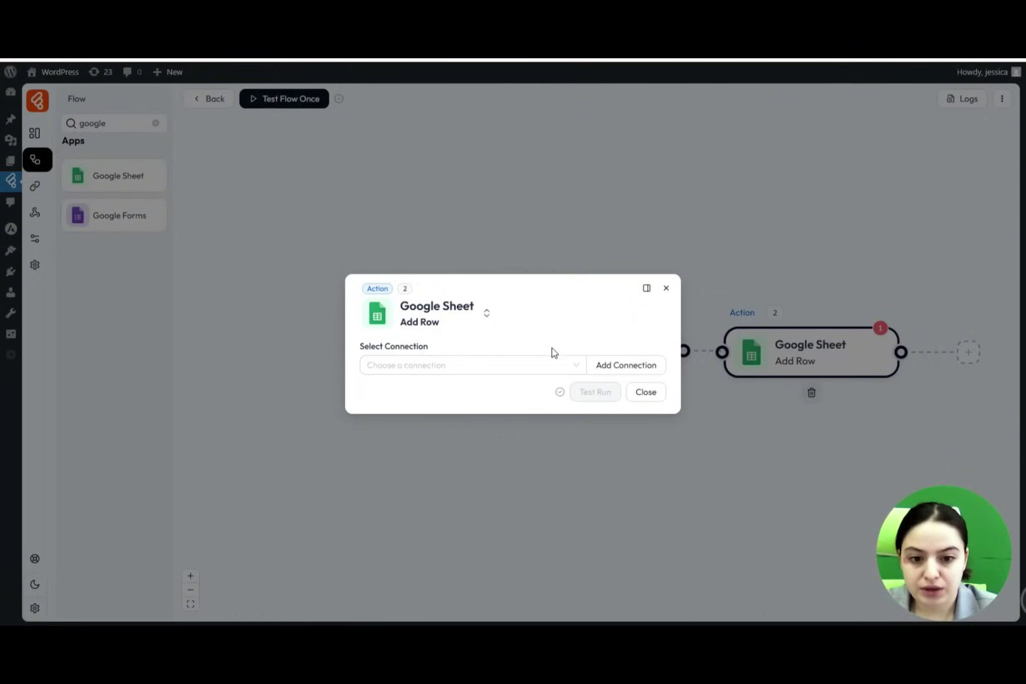
{"action": "left_click", "coordinate": [609, 367]}
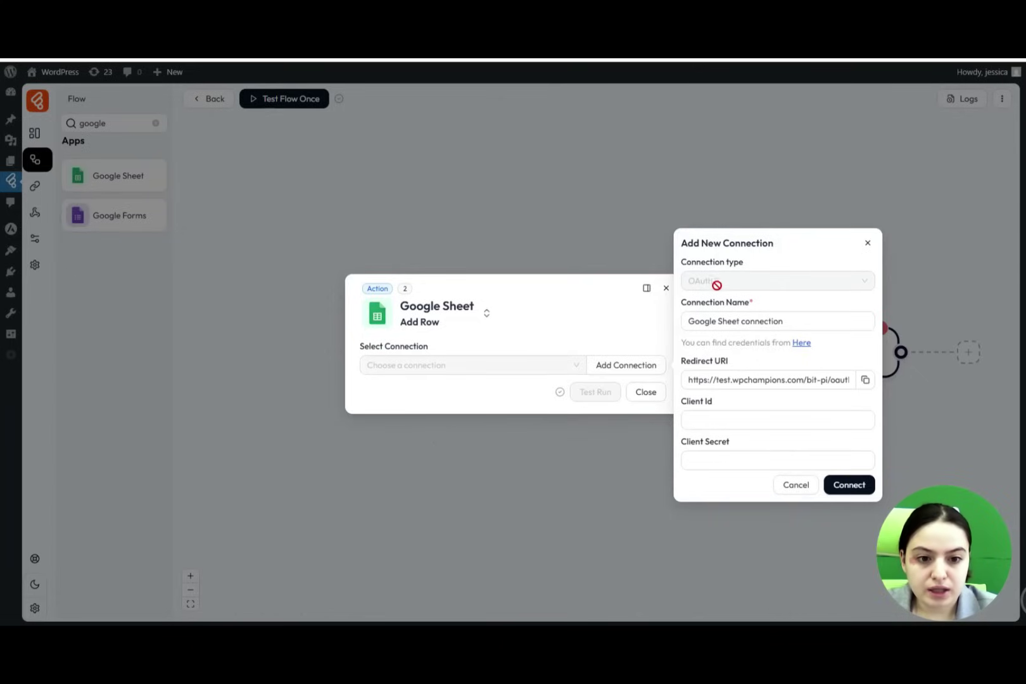
- Check the connection name, redirect URI, Client Id and Secret fields, then follow the Here link to Google Cloud
{"action": "left_click", "coordinate": [706, 317]}
{"action": "left_click", "coordinate": [715, 382]}
{"action": "left_click", "coordinate": [729, 415]}
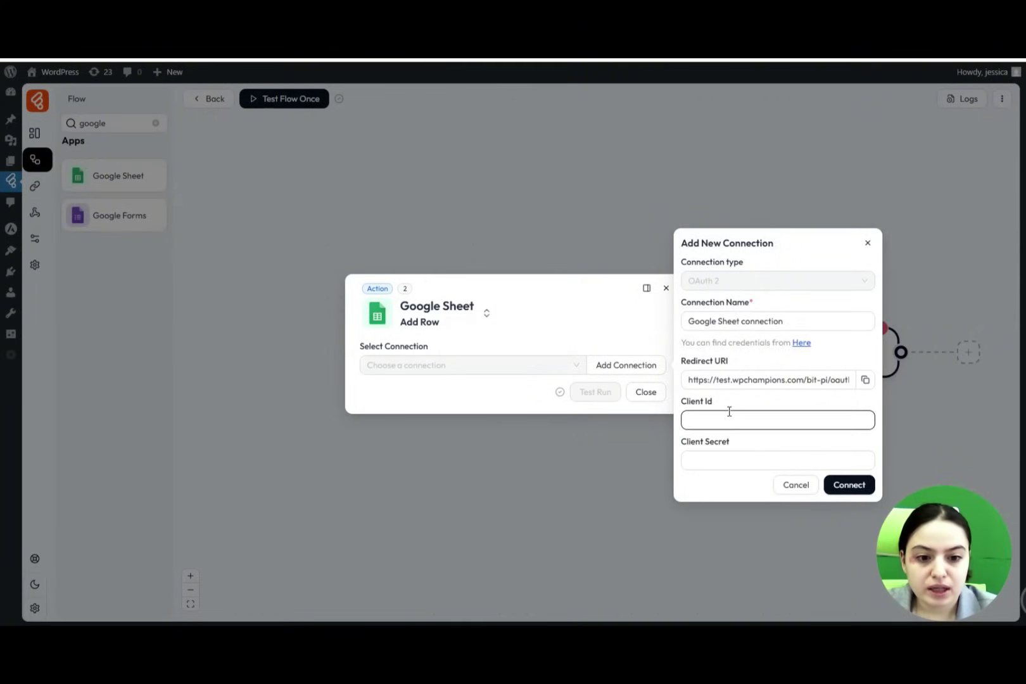
{"action": "left_click", "coordinate": [722, 448]}
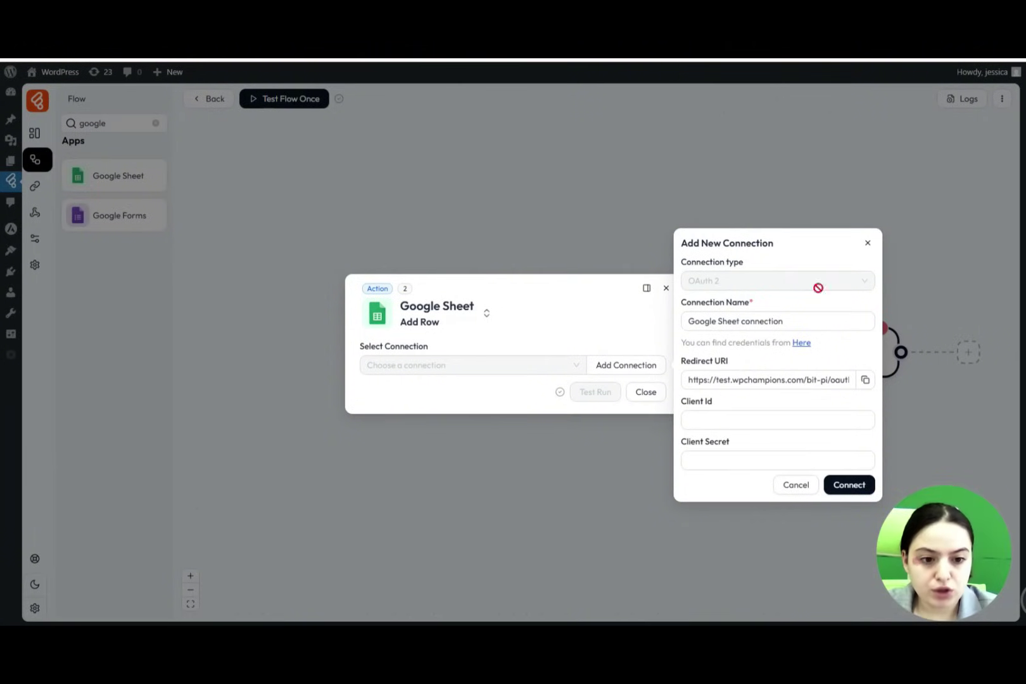
{"action": "left_click", "coordinate": [799, 349]}
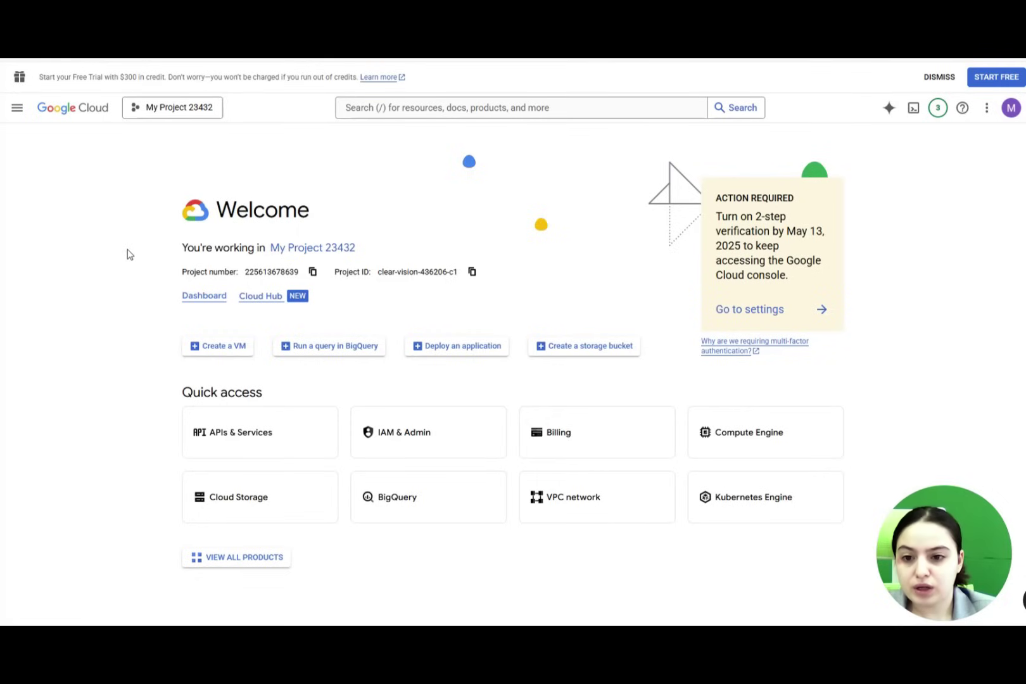
- Find the Google Drive API in APIs & Services and enable it
{"action": "left_click", "coordinate": [217, 430]}
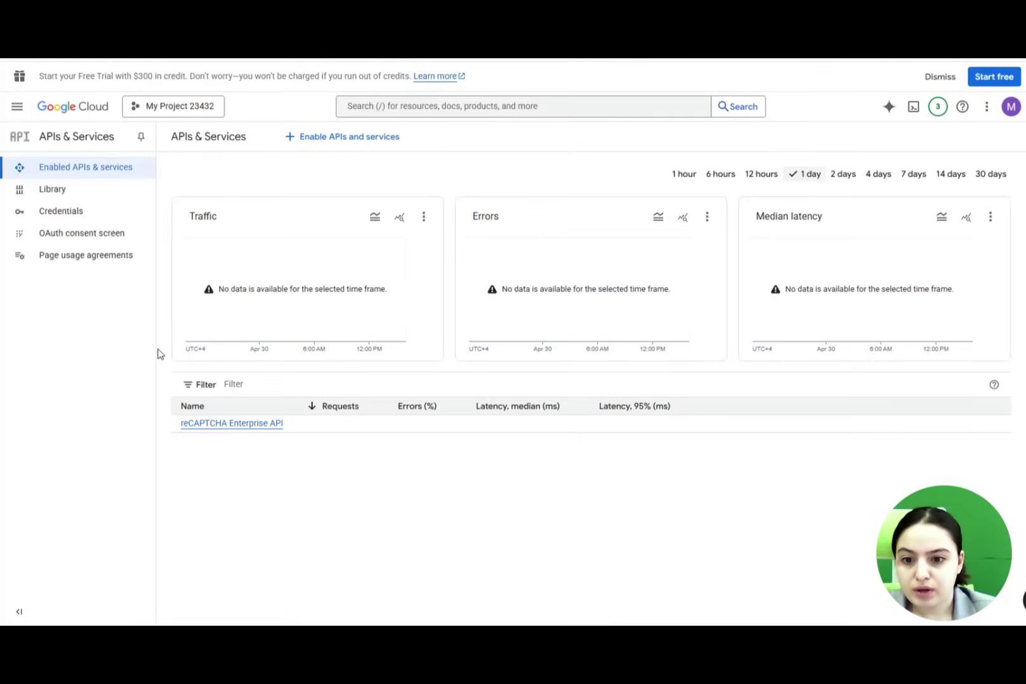
{"action": "left_click", "coordinate": [414, 105]}
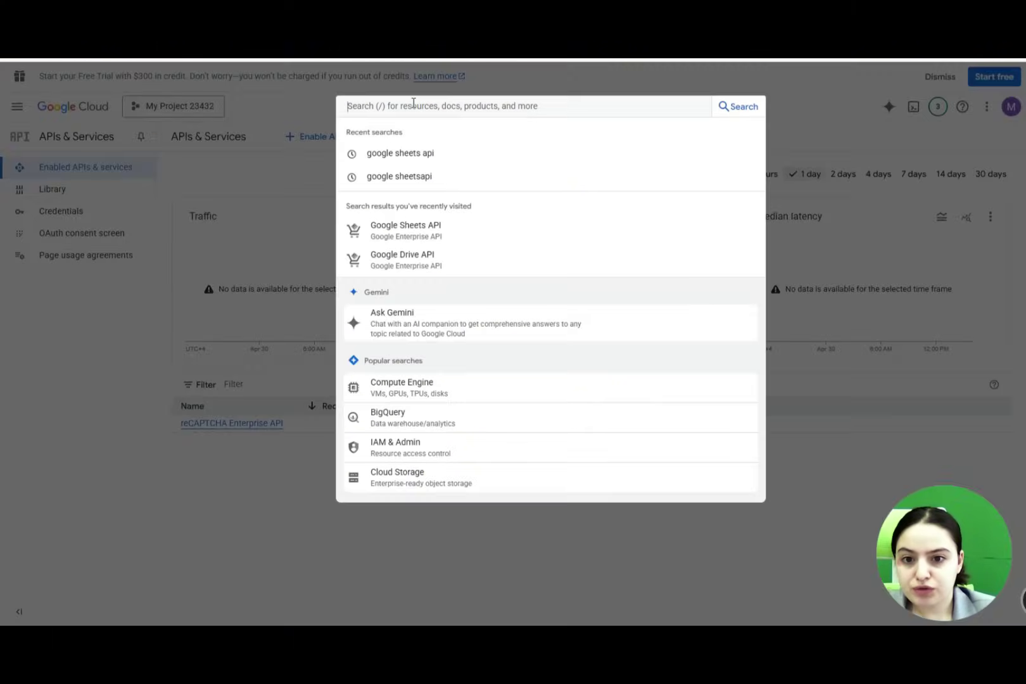
{"action": "type", "text": "g"}
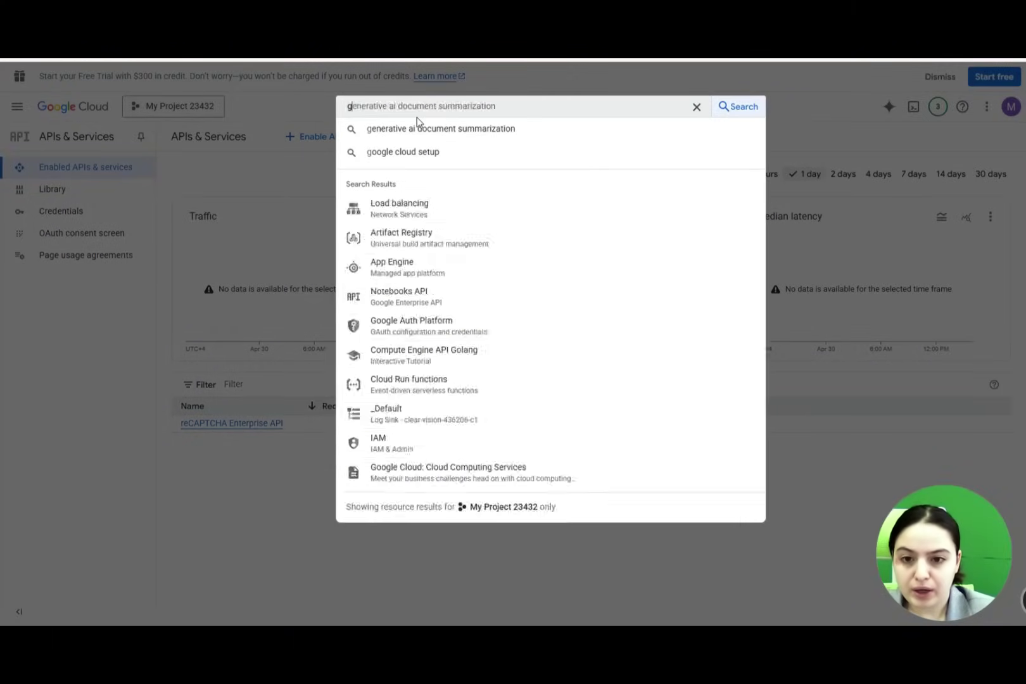
{"action": "type", "text": "oogle drive"}
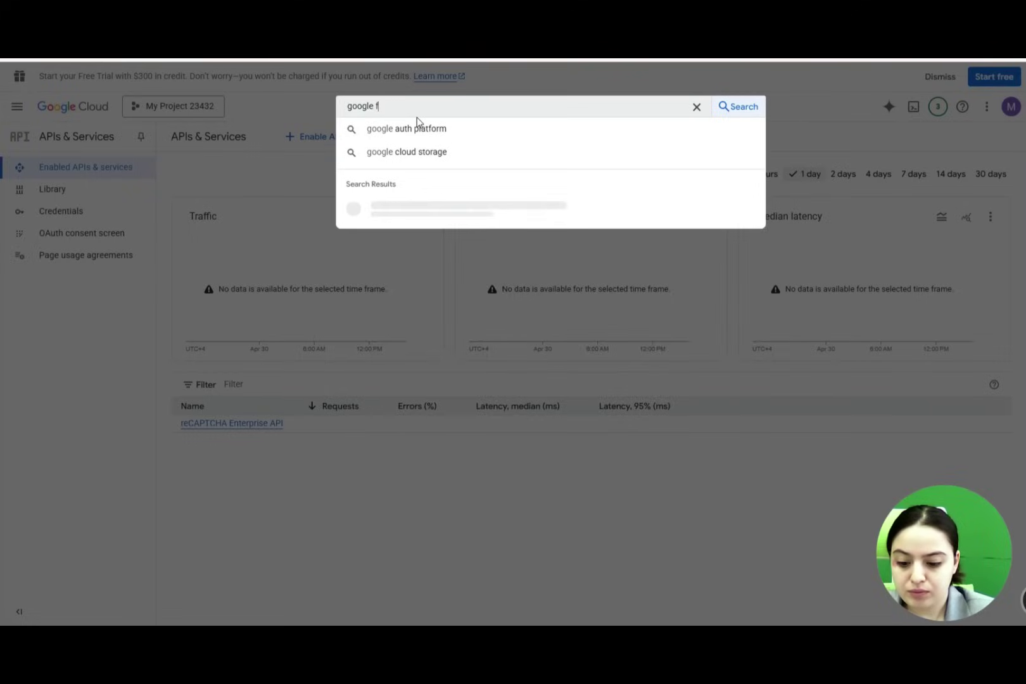
{"action": "type", "text": " ap"}
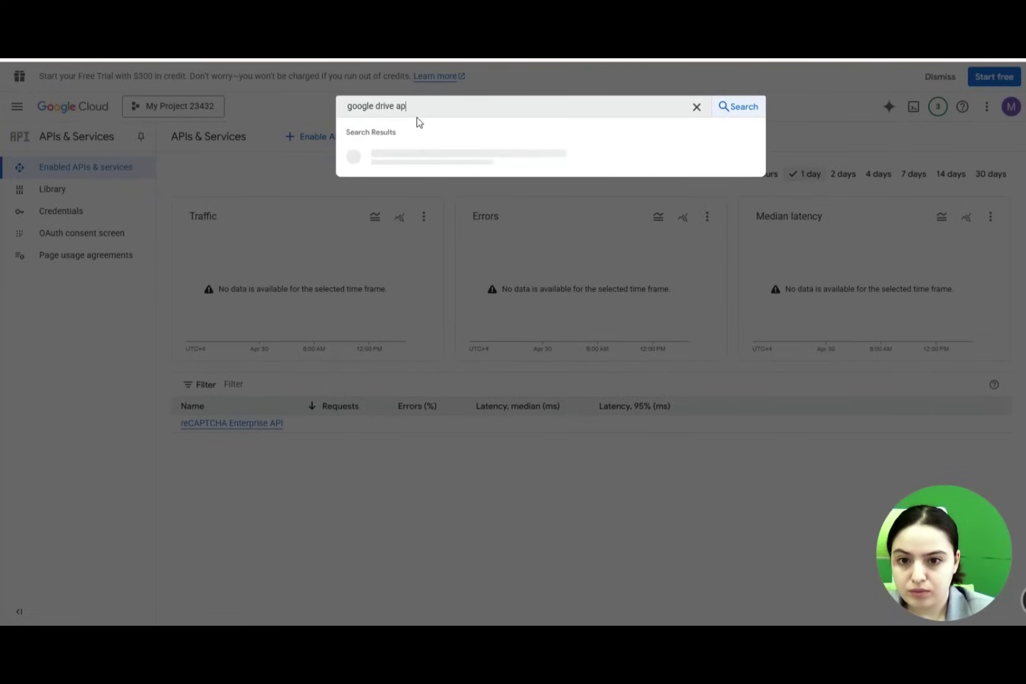
{"action": "type", "text": "i"}
{"action": "left_click", "coordinate": [397, 160]}
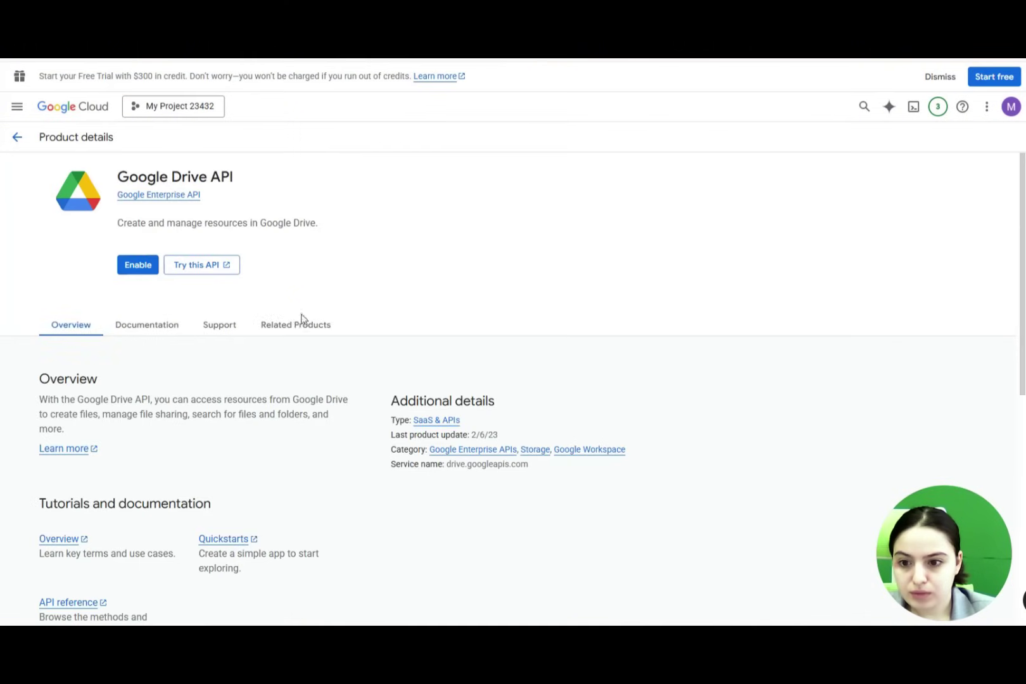
{"action": "left_click", "coordinate": [141, 272]}
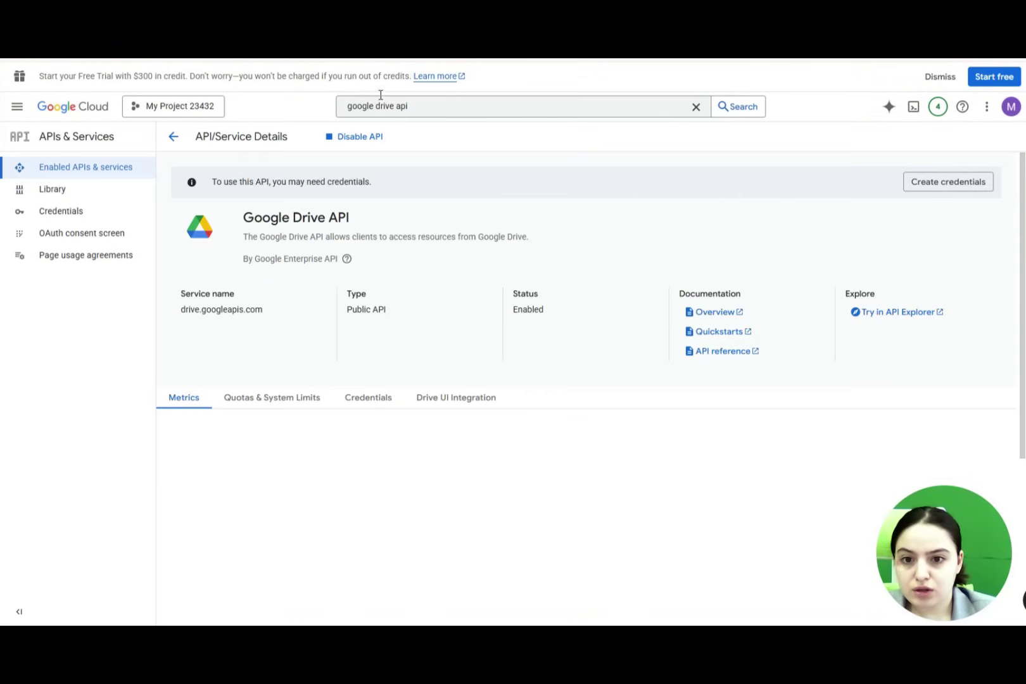
- Search for the Google Sheets API and enable it
{"action": "double_click", "coordinate": [385, 106]}
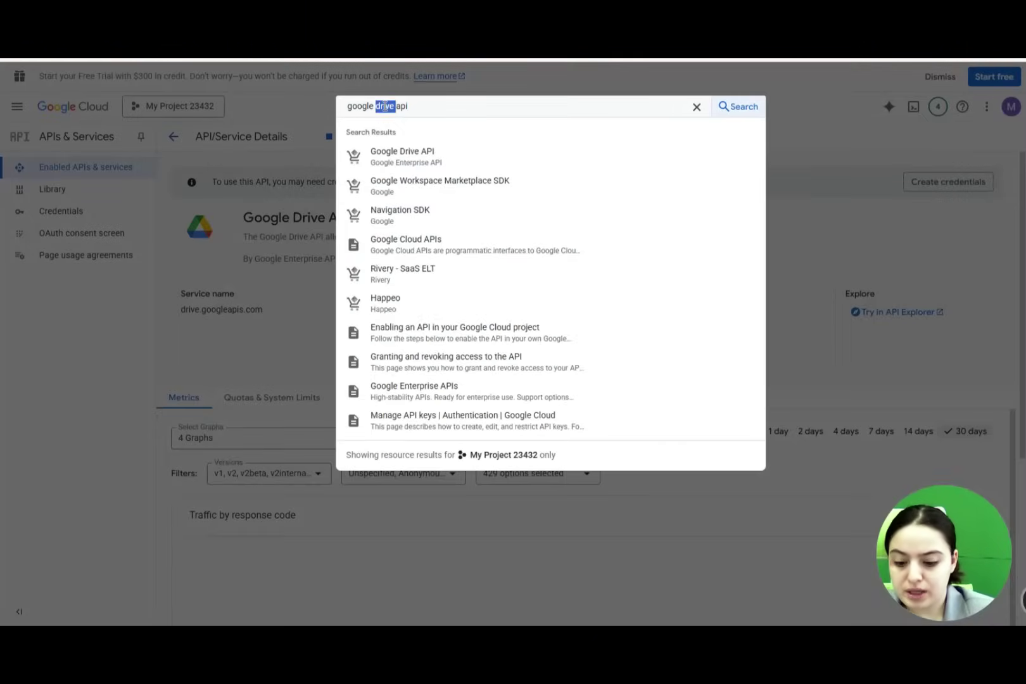
{"action": "type", "text": "sheets"}
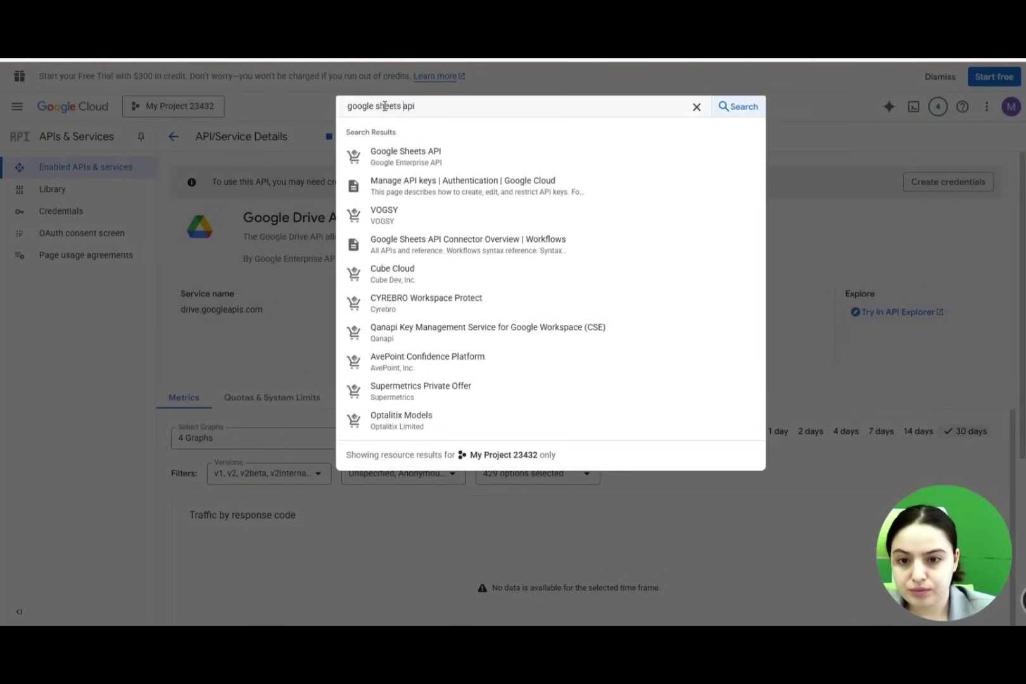
{"action": "left_click", "coordinate": [405, 158]}
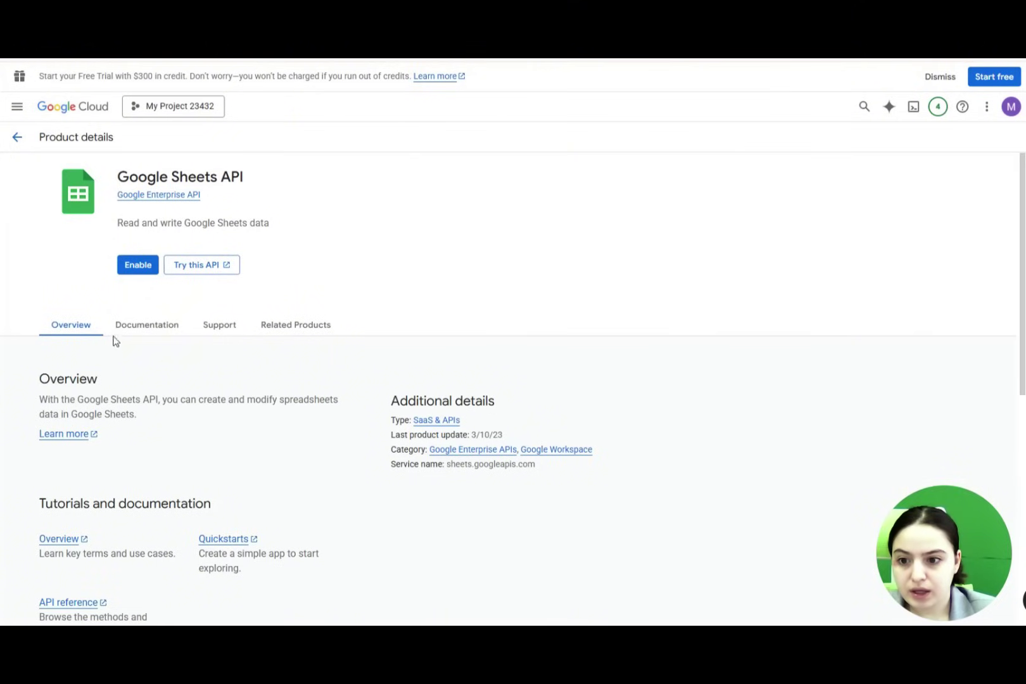
{"action": "left_click", "coordinate": [137, 271]}
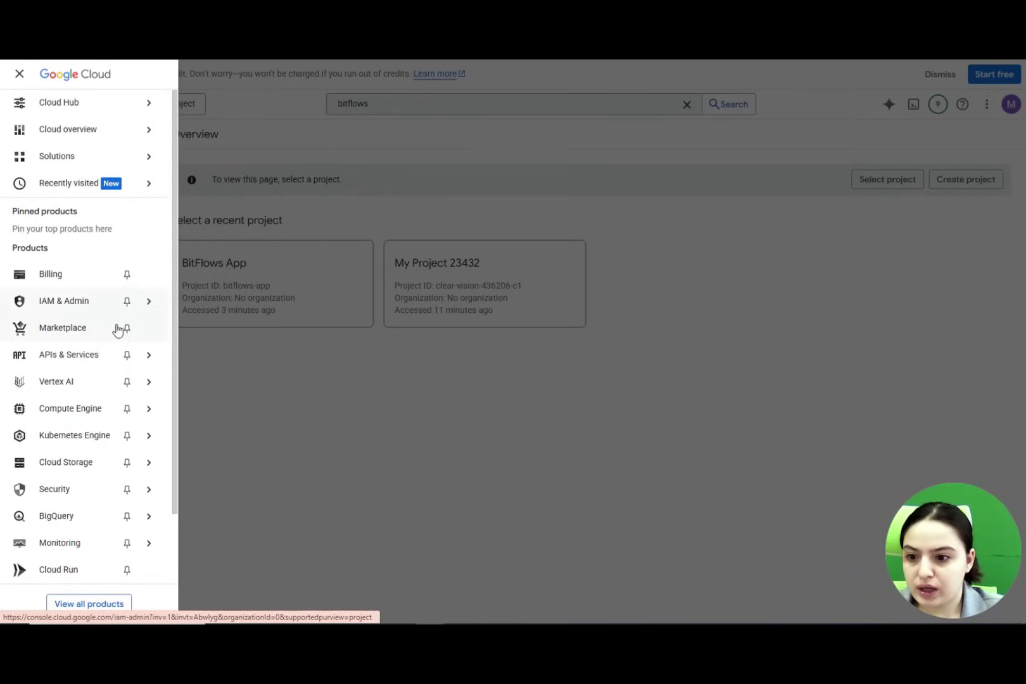
- Open the OAuth consent screen settings for the BitFlows App project
{"action": "mouse_move", "coordinate": [95, 358]}
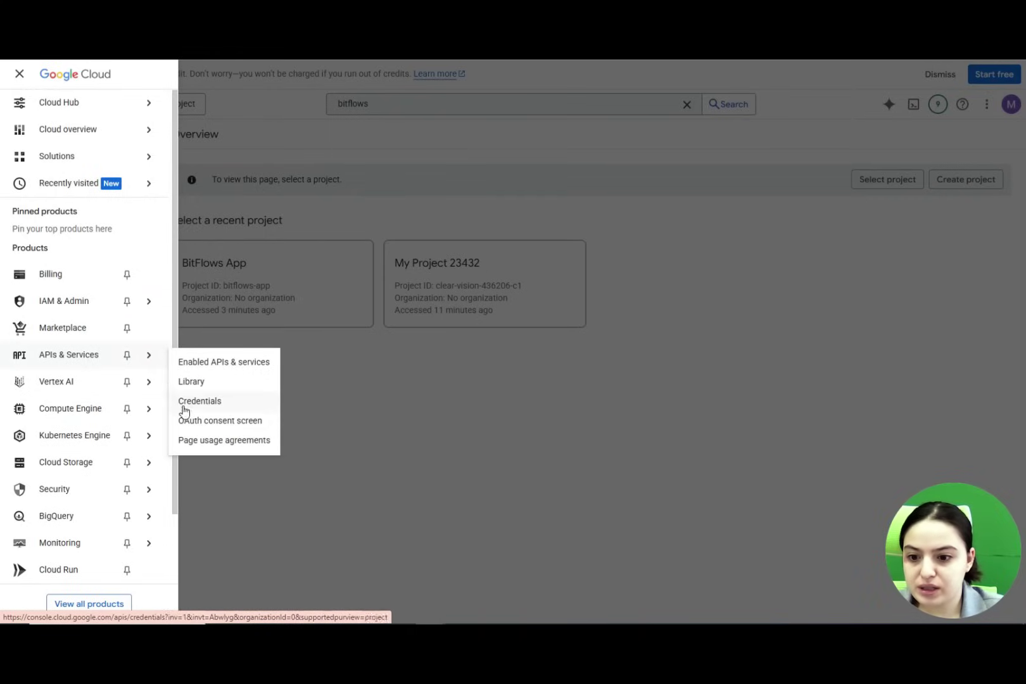
{"action": "left_click", "coordinate": [202, 422]}
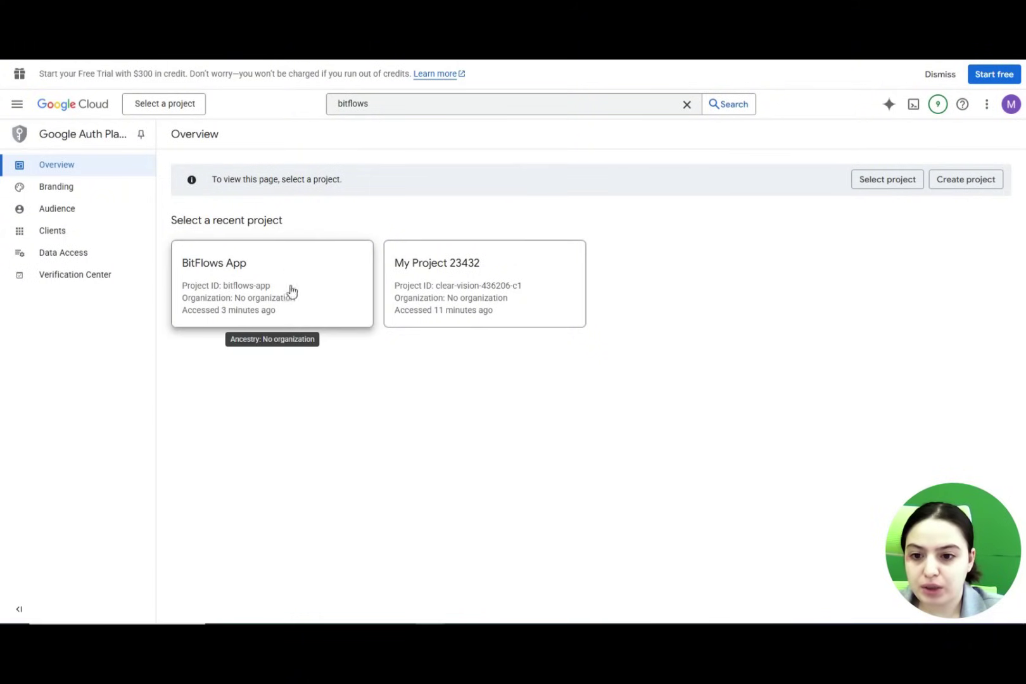
{"action": "left_click", "coordinate": [193, 313]}
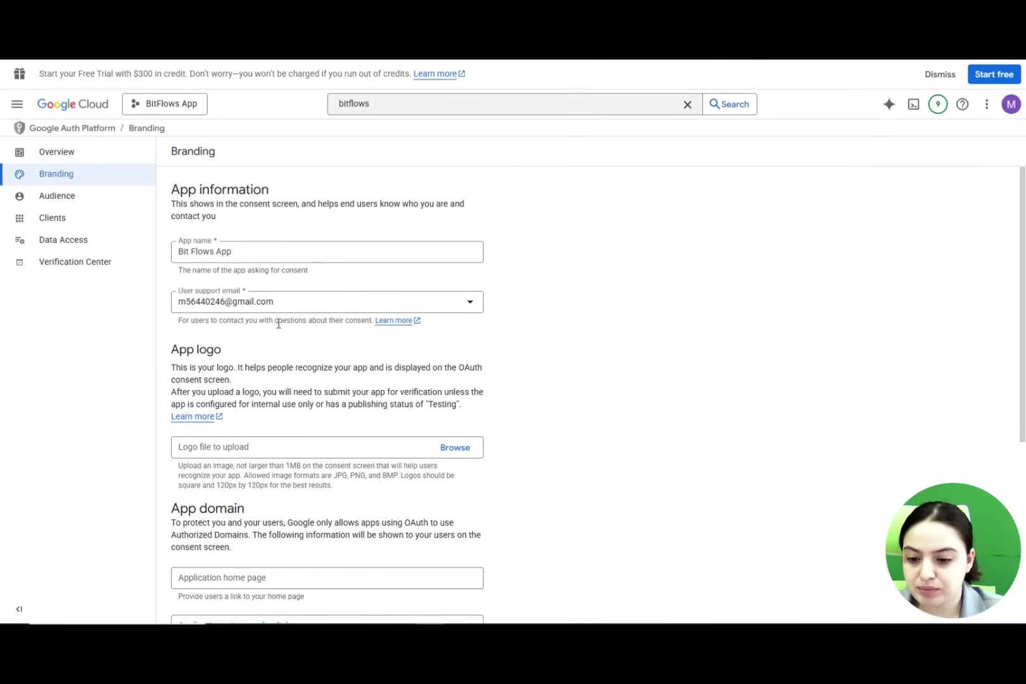
{"action": "scroll", "coordinate": [279, 324], "scroll_direction": "down", "scroll_amount": 1}
{"action": "scroll", "coordinate": [285, 318], "scroll_direction": "down", "scroll_amount": 4}
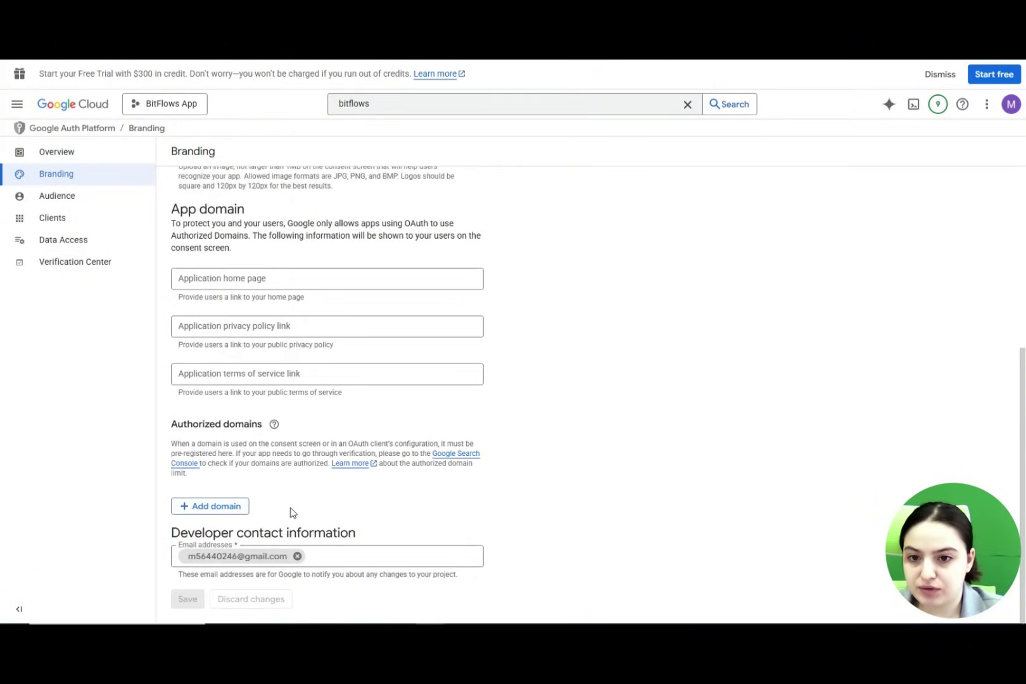
- Go through the app's Audience and Data Access pages to the scope list
{"action": "left_click", "coordinate": [93, 200]}
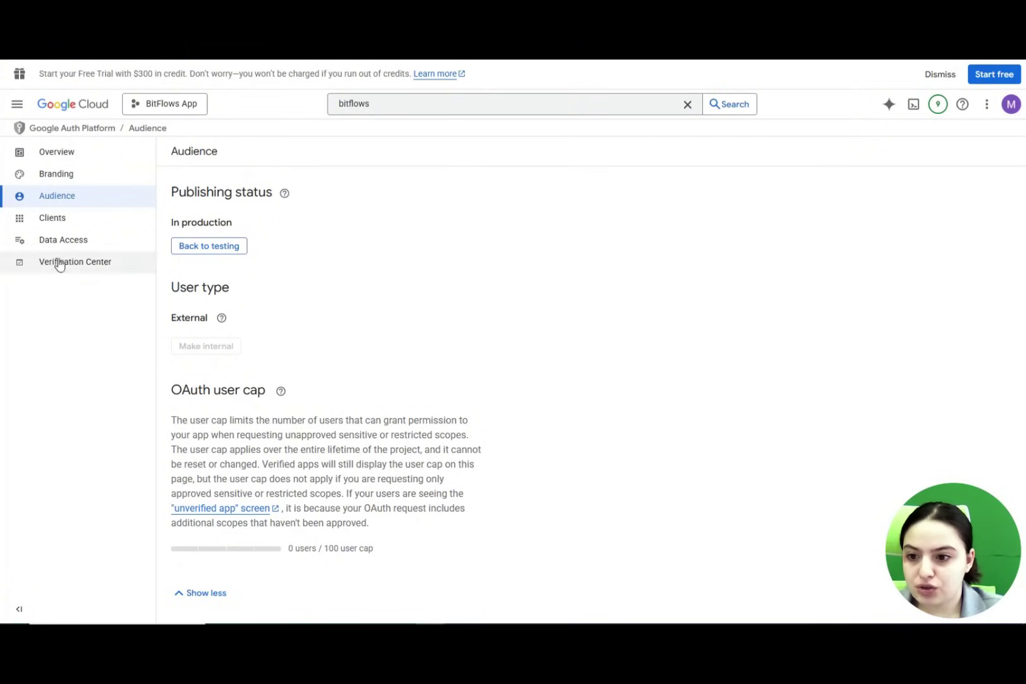
{"action": "left_click", "coordinate": [71, 244]}
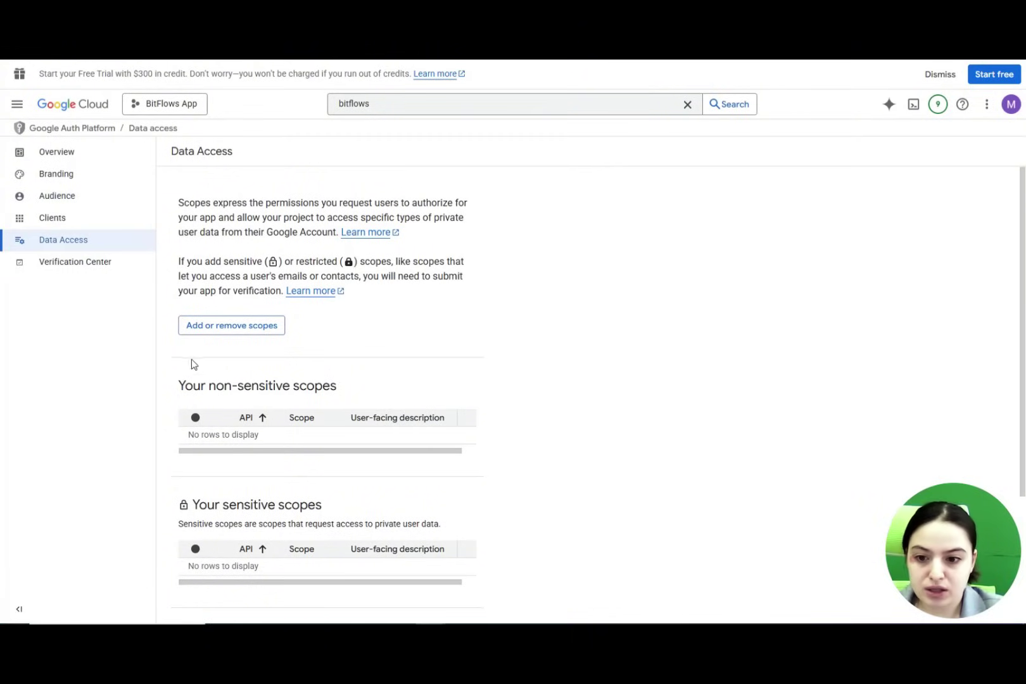
{"action": "left_click", "coordinate": [232, 326]}
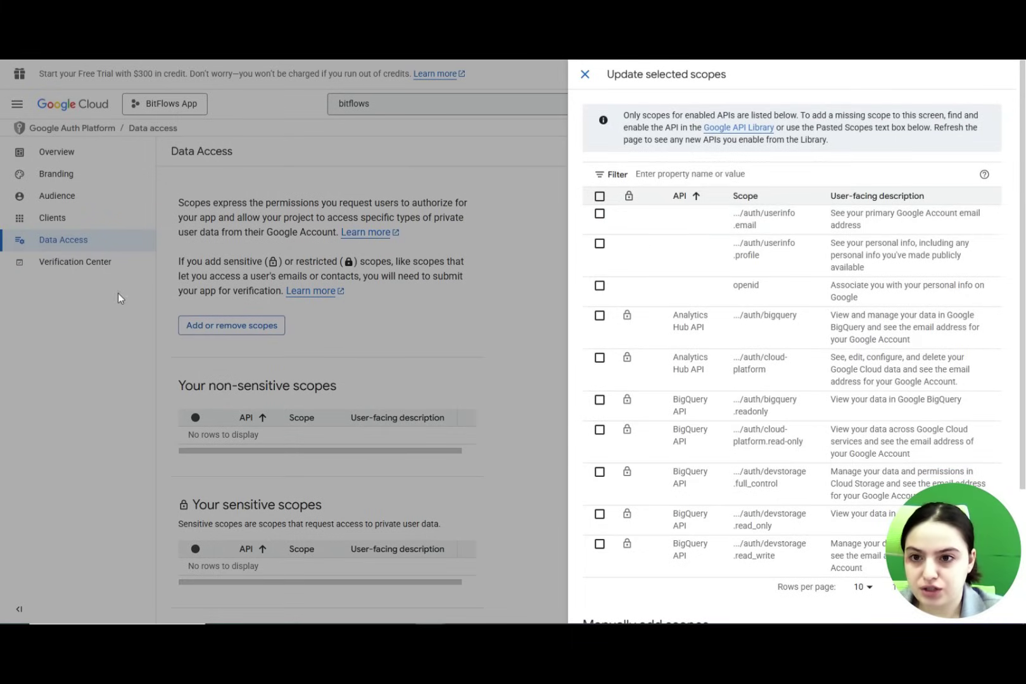
- Copy the drive scope URL from the guide, filter the scope list by it, and tick it
{"action": "key", "text": "alt+Tab"}
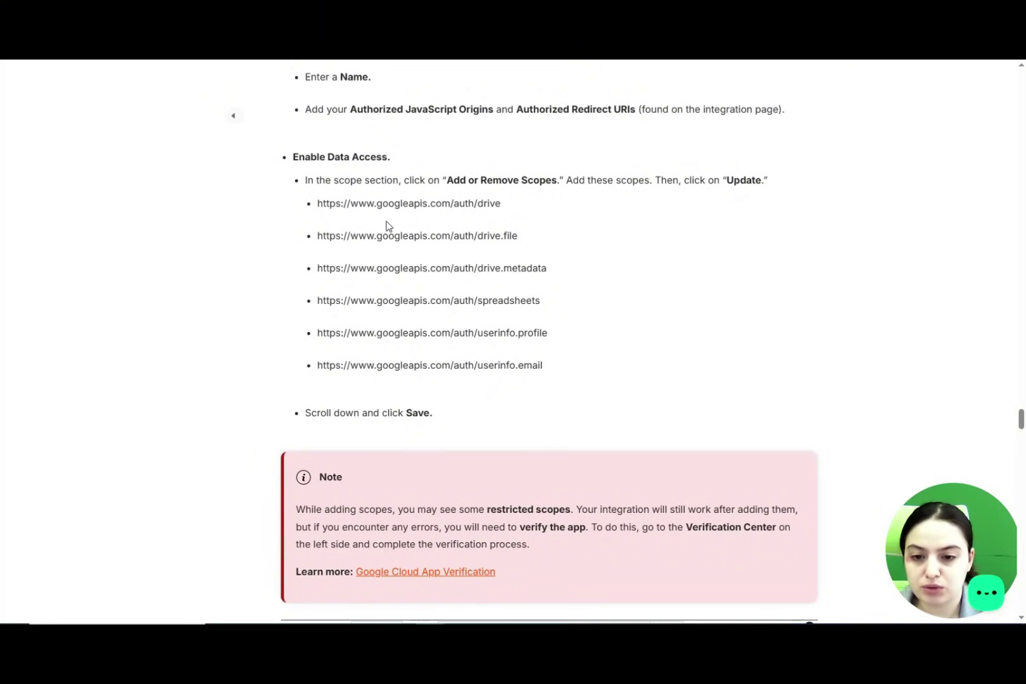
{"action": "left_click_drag", "start_coordinate": [317, 204], "coordinate": [519, 211]}
{"action": "key", "text": "ctrl+c"}
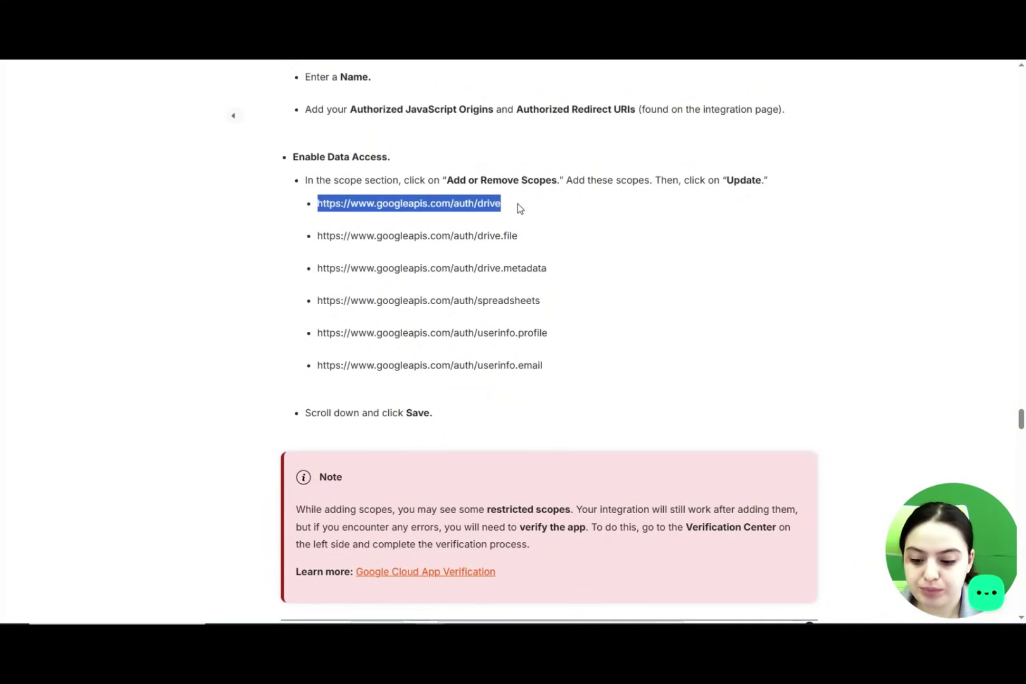
{"action": "key", "text": "alt+Tab"}
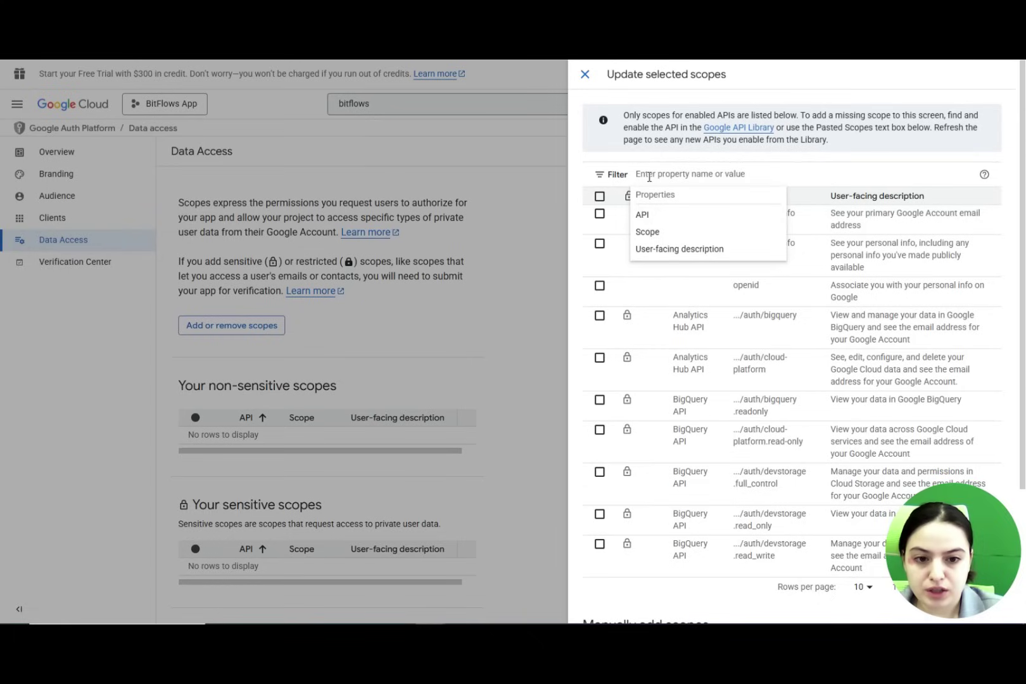
{"action": "left_click", "coordinate": [651, 229]}
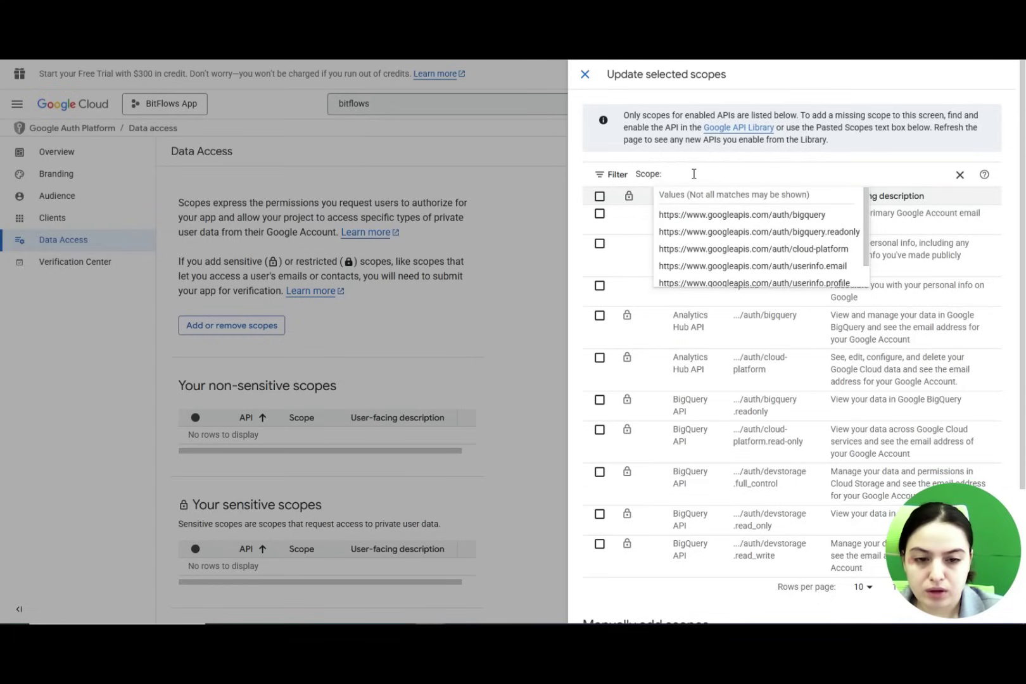
{"action": "key", "text": "ctrl+v"}
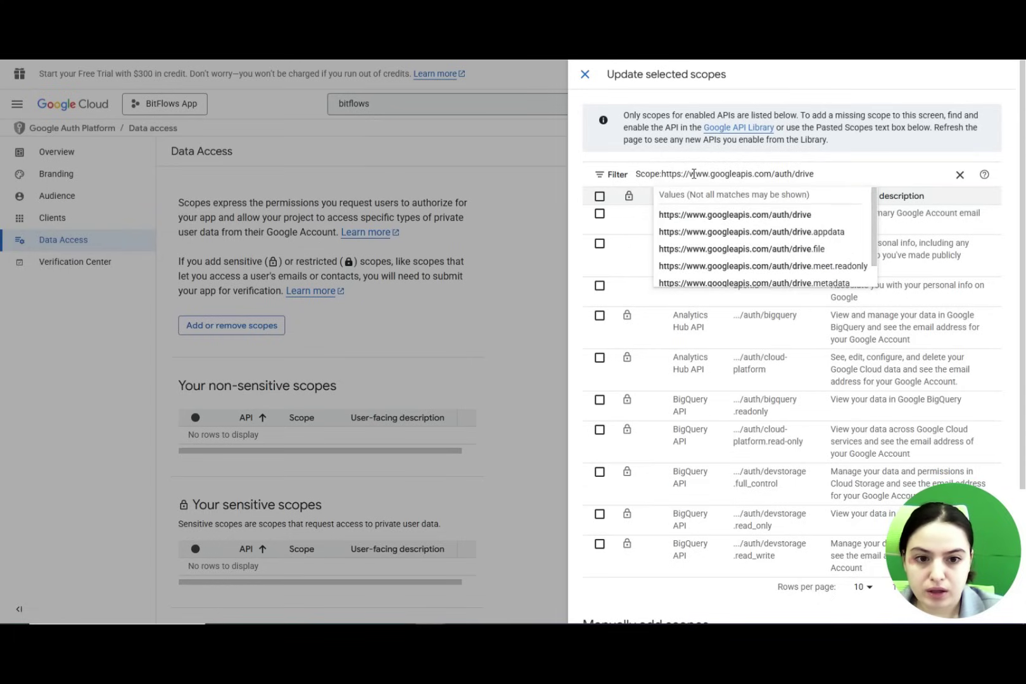
{"action": "left_click", "coordinate": [704, 219]}
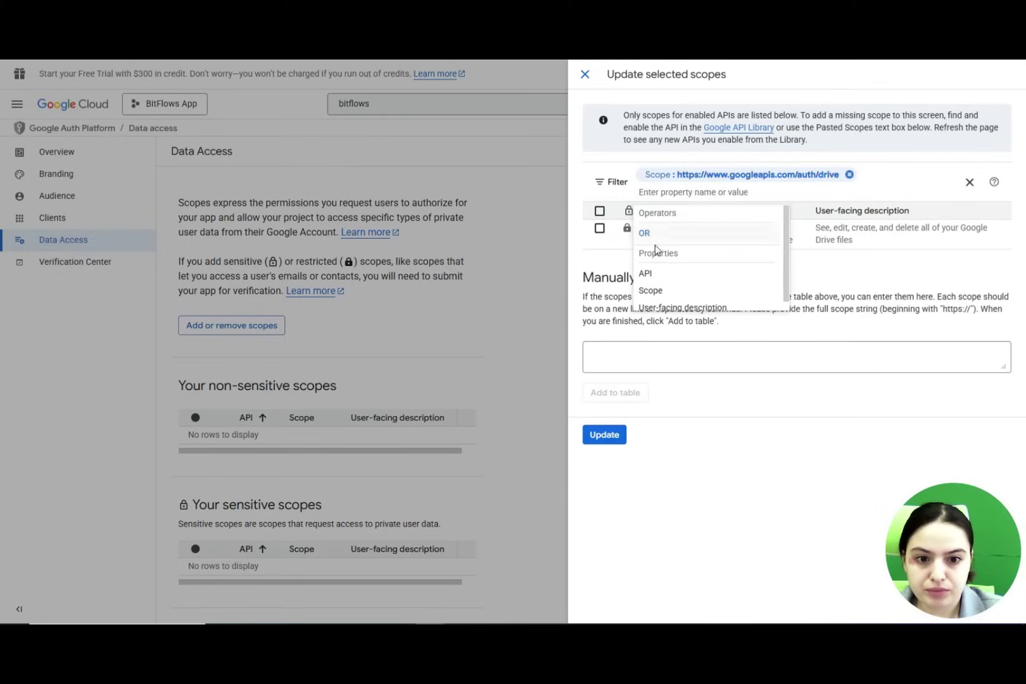
{"action": "left_click", "coordinate": [598, 231]}
{"action": "left_click", "coordinate": [597, 230]}
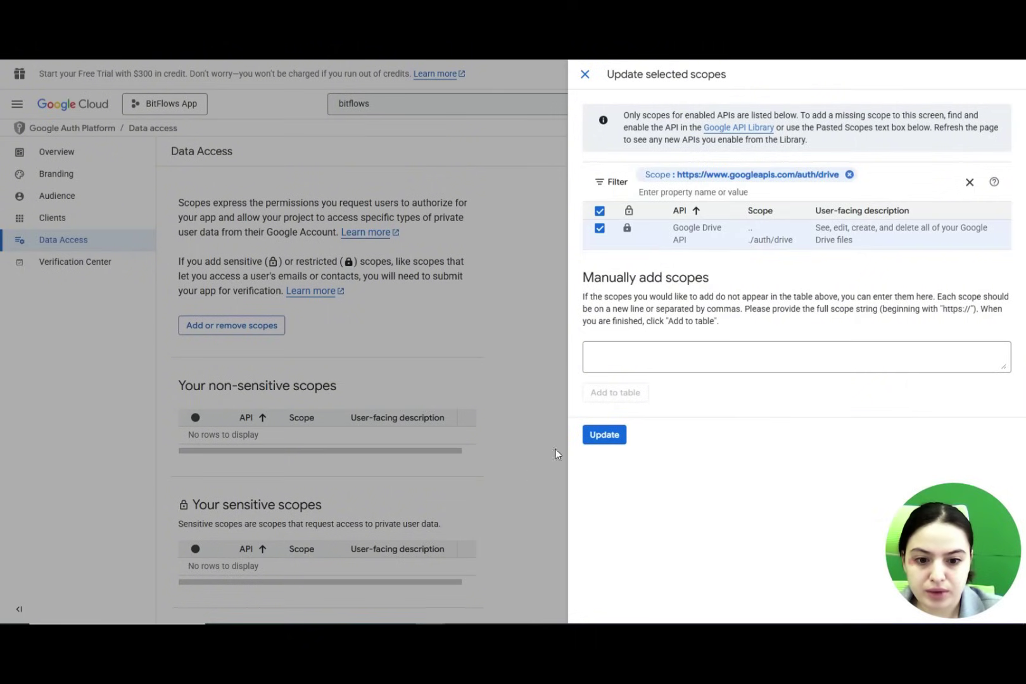
- Save the selected scopes and continue past the verification notice
{"action": "left_click", "coordinate": [604, 436]}
{"action": "left_click", "coordinate": [652, 380]}
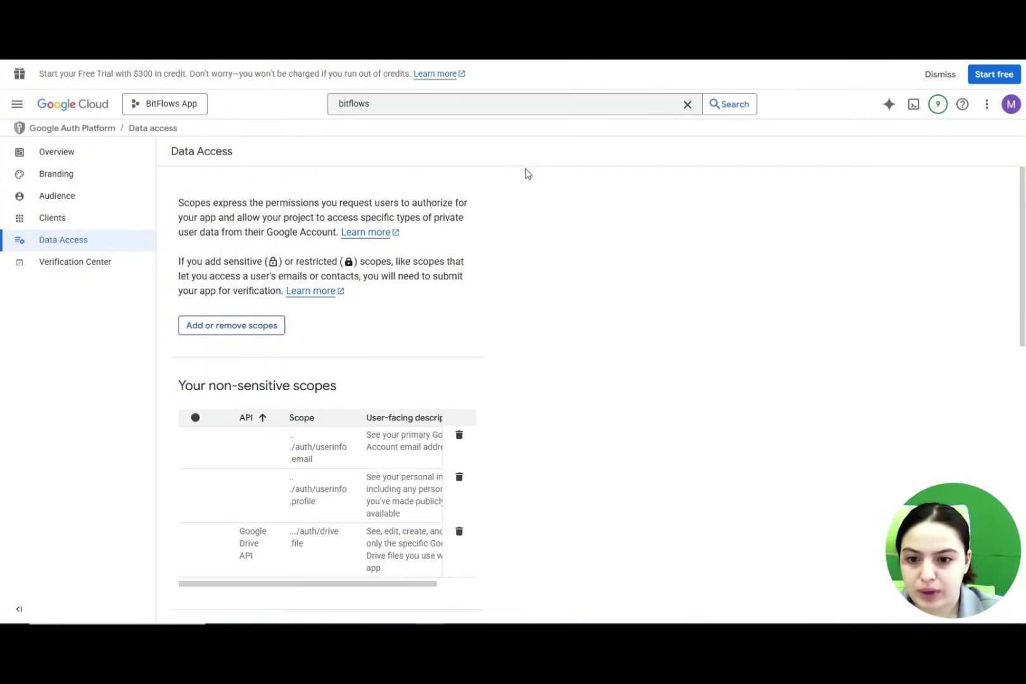
{"action": "scroll", "coordinate": [309, 378], "scroll_direction": "down", "scroll_amount": 8}
{"action": "scroll", "coordinate": [253, 429], "scroll_direction": "down", "scroll_amount": 4}
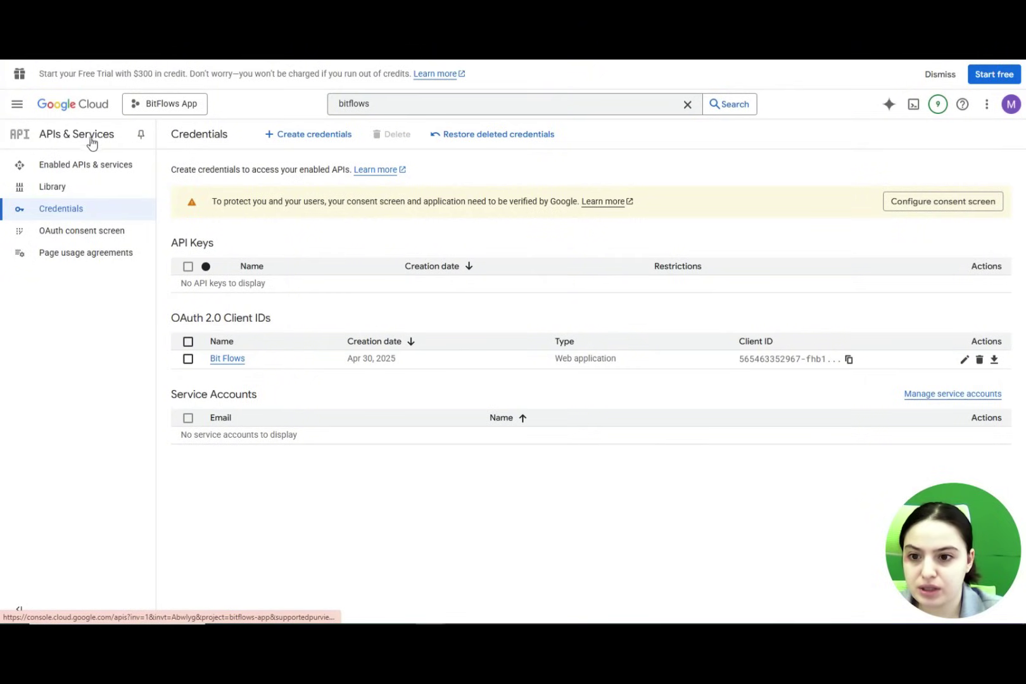
- Start a new Web application OAuth client ID named 'Bit Flows'
{"action": "left_click", "coordinate": [288, 146]}
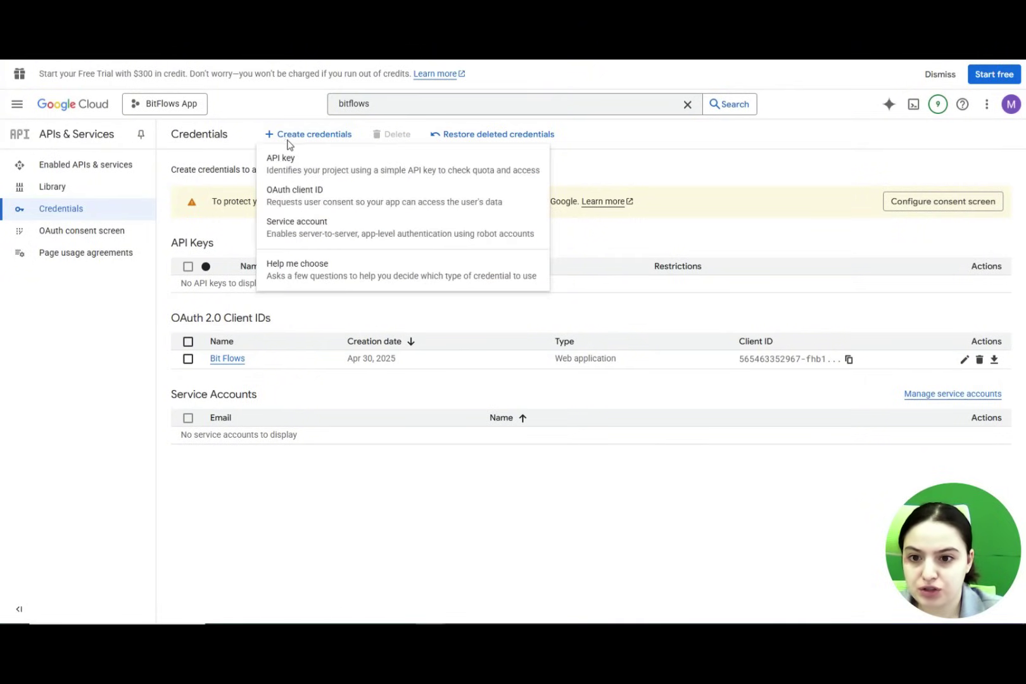
{"action": "left_click", "coordinate": [330, 202]}
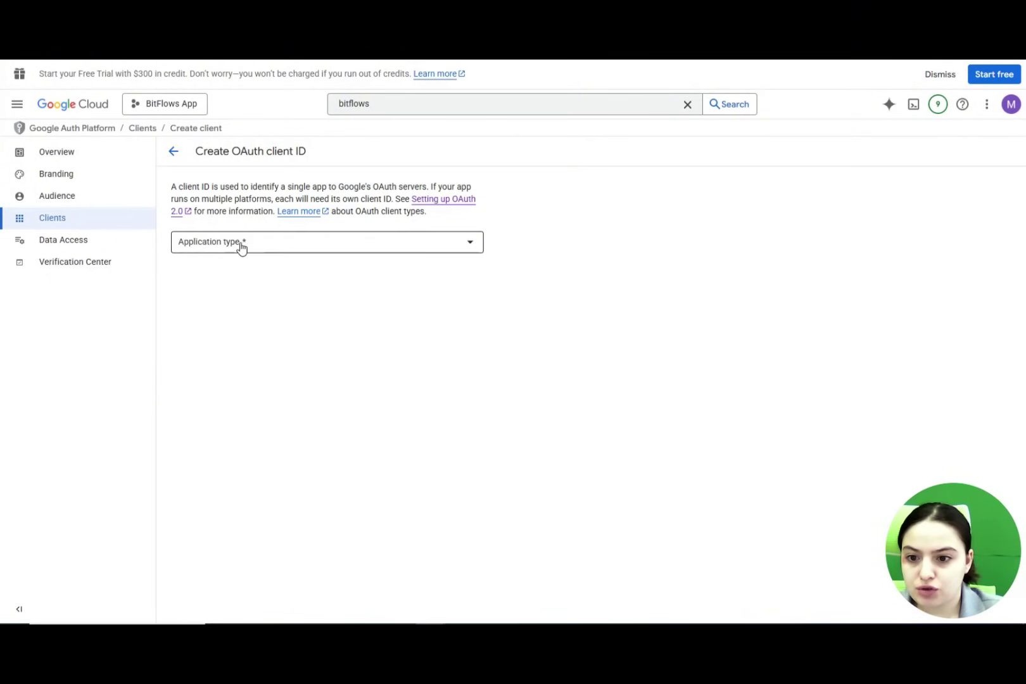
{"action": "left_click", "coordinate": [241, 247]}
{"action": "left_click", "coordinate": [239, 253]}
{"action": "left_click_drag", "start_coordinate": [242, 279], "coordinate": [158, 297]}
{"action": "type", "text": "V"}
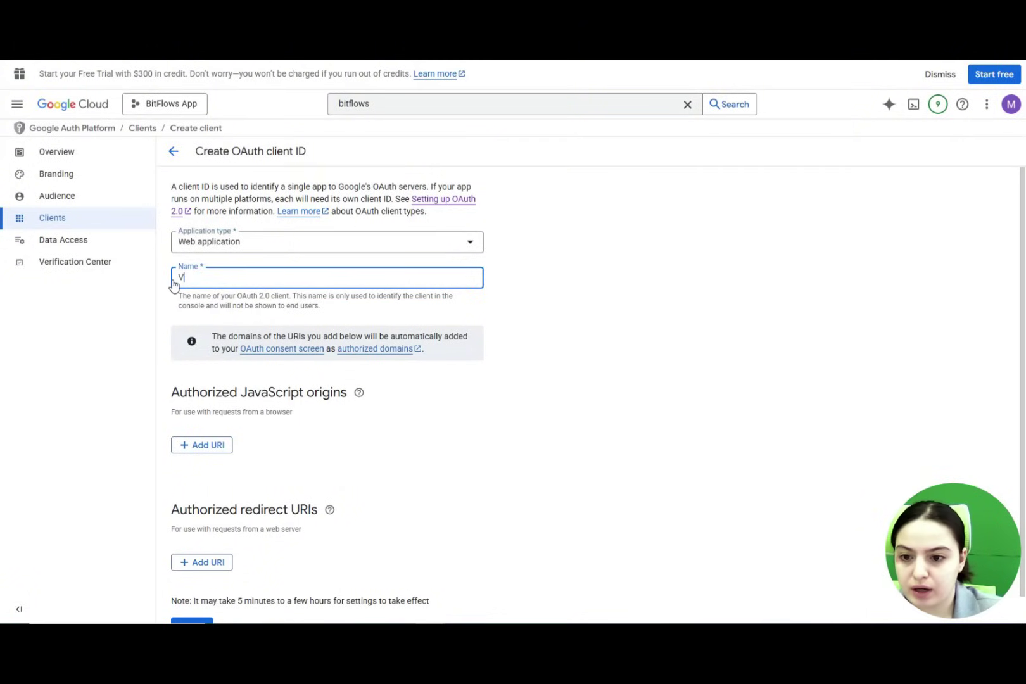
{"action": "key", "text": "BackSpace"}
{"action": "type", "text": "b"}
{"action": "key", "text": "BackSpace"}
{"action": "type", "text": "Bit Flows"}
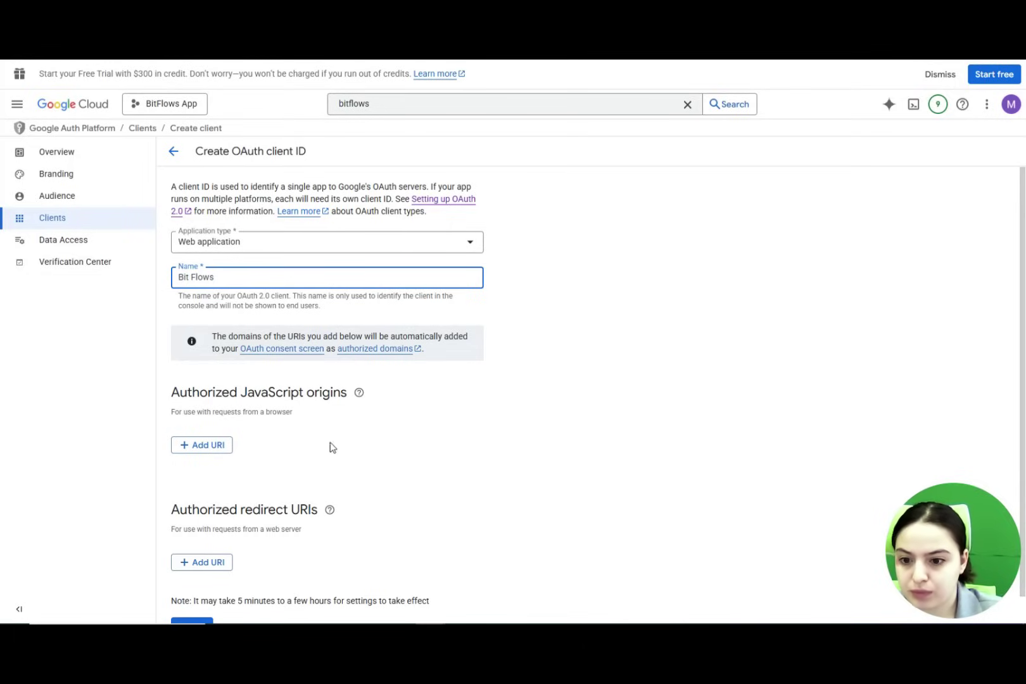
{"action": "left_click", "coordinate": [354, 460]}
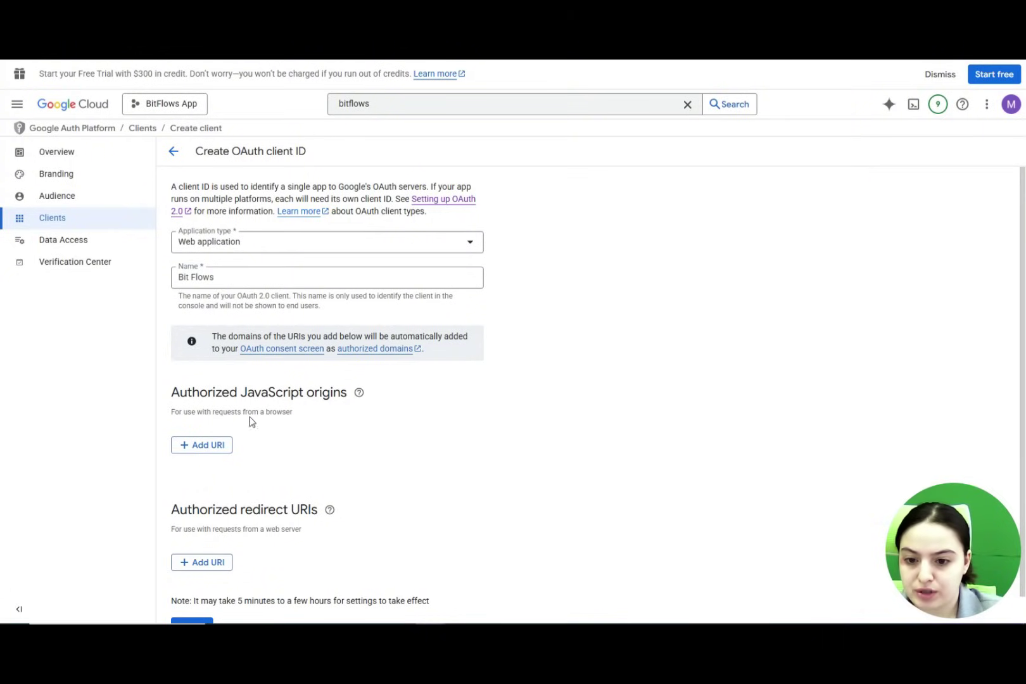
{"action": "left_click", "coordinate": [220, 446]}
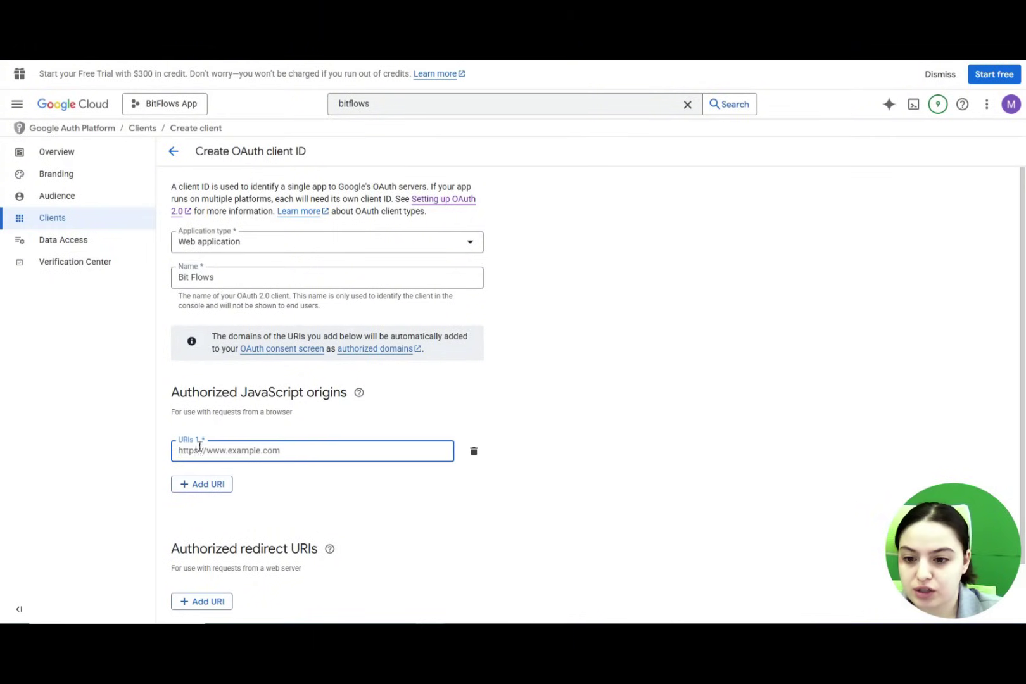
{"action": "type", "text": "https://test.wpchampions.com/"}
{"action": "scroll", "coordinate": [301, 454], "scroll_direction": "down", "scroll_amount": 1}
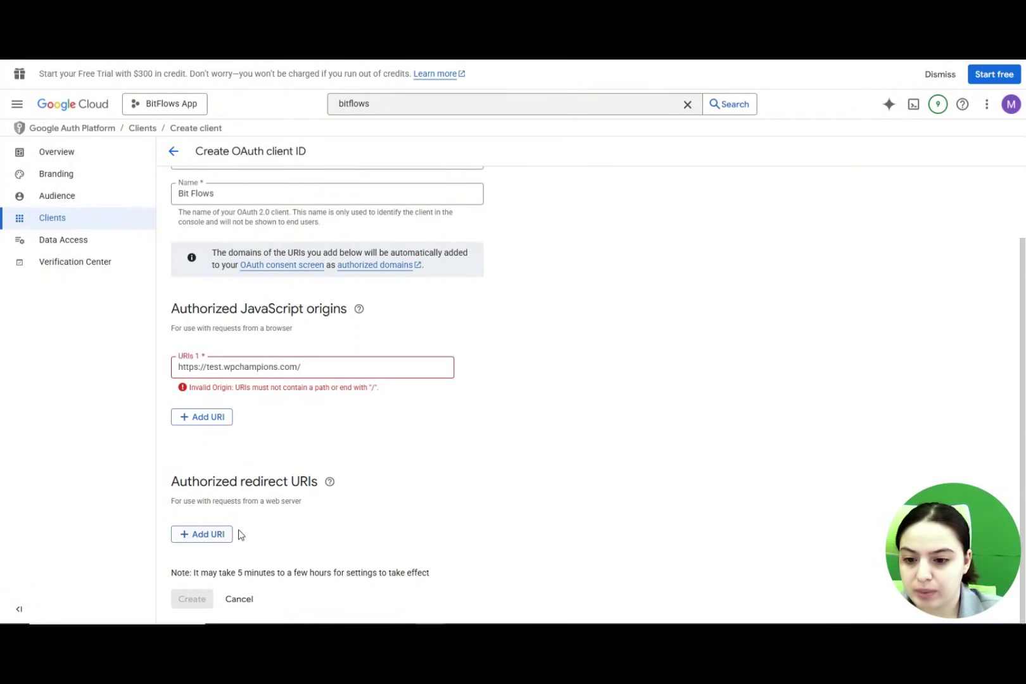
{"action": "left_click", "coordinate": [199, 534]}
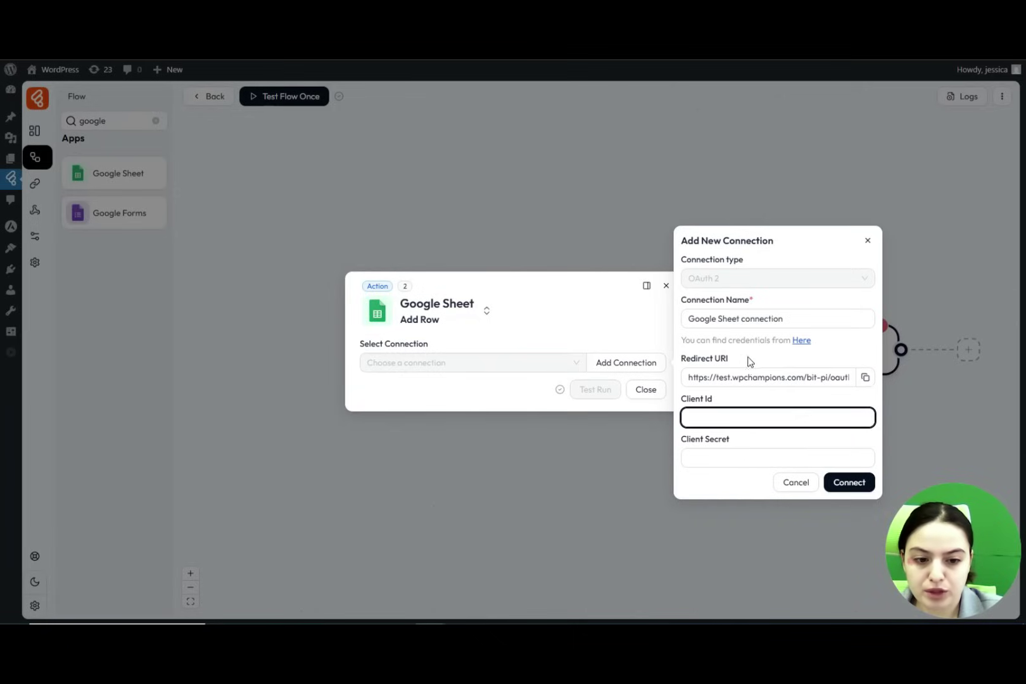
{"action": "left_click", "coordinate": [866, 378]}
{"action": "left_click", "coordinate": [766, 419]}
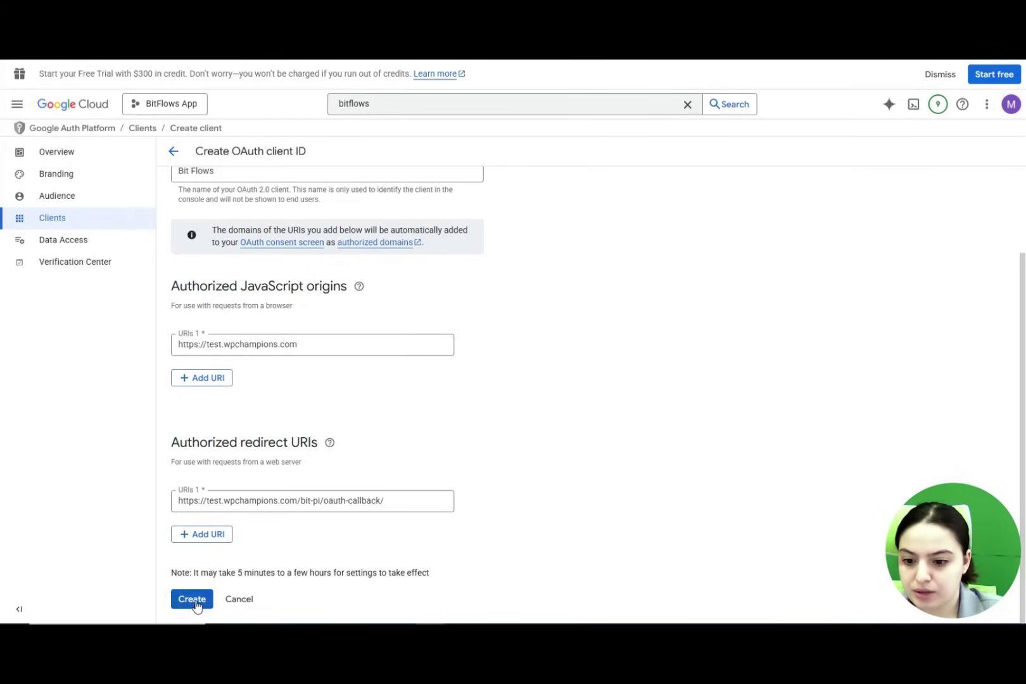
{"action": "left_click", "coordinate": [192, 600]}
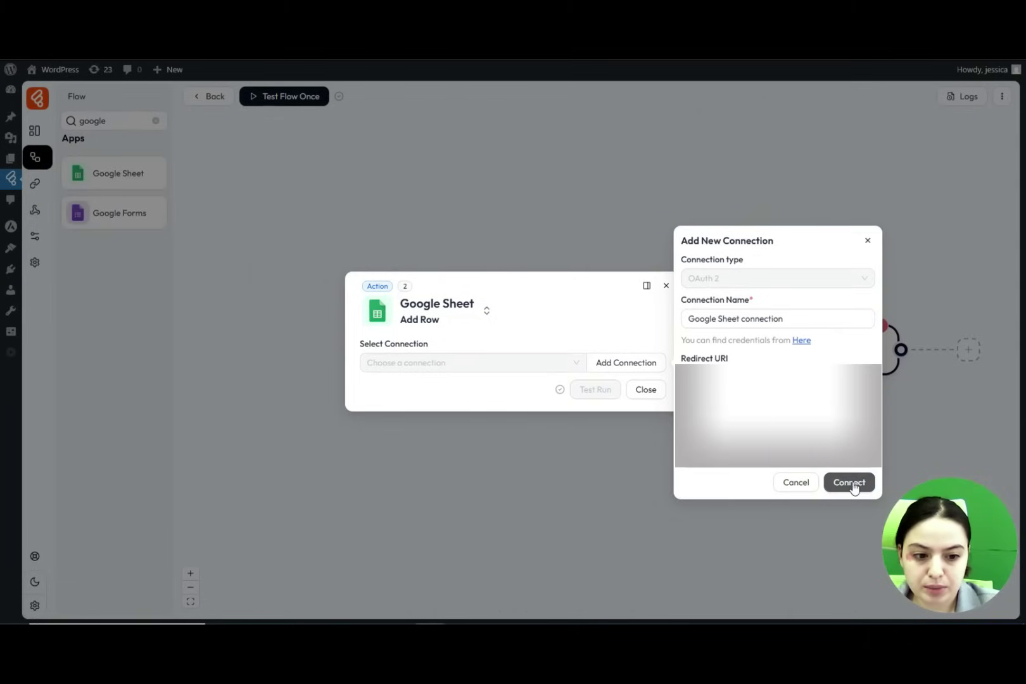
- Connect the 'Google Sheet connection' and grant access in the Google consent popup
{"action": "left_click", "coordinate": [852, 485]}
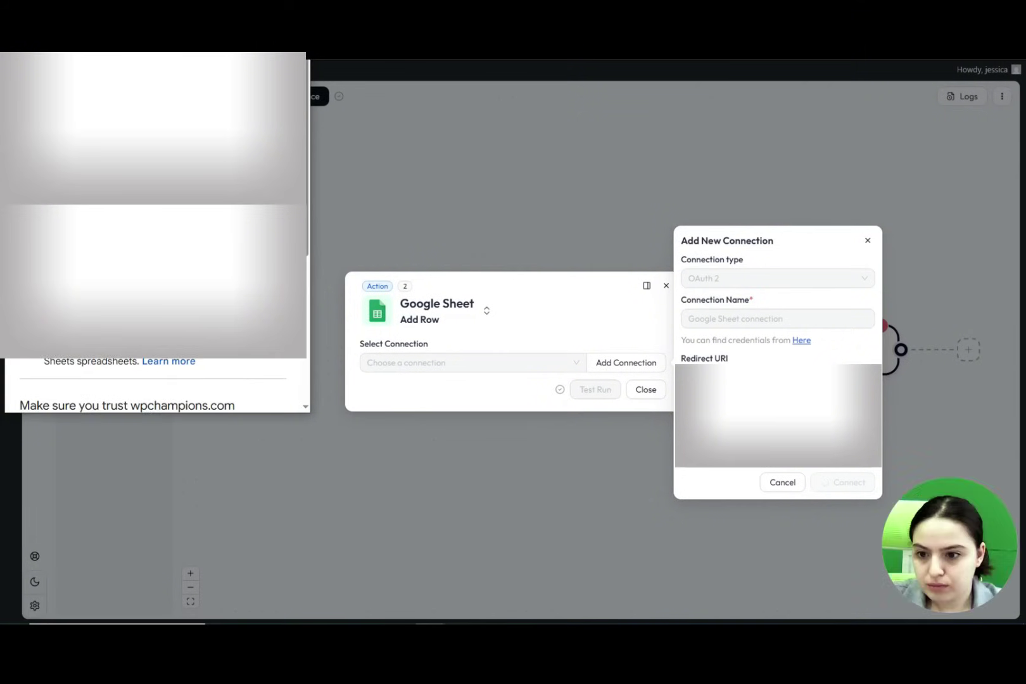
{"action": "scroll", "coordinate": [146, 295], "scroll_direction": "down", "scroll_amount": 4}
{"action": "left_click", "coordinate": [202, 350]}
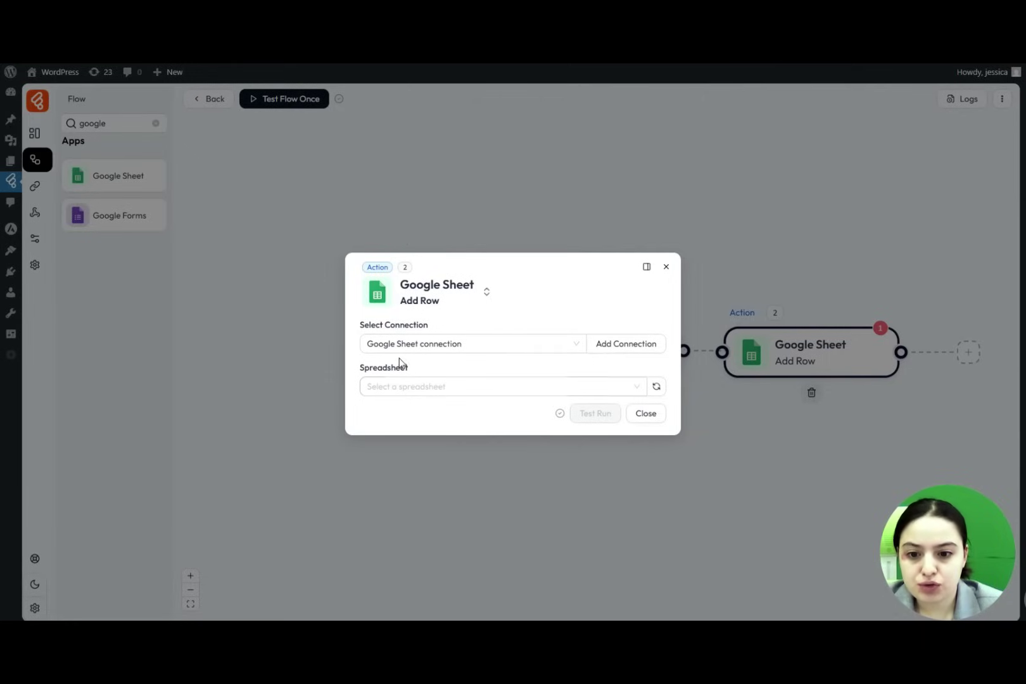
- Target the BitFlows spreadsheet and its Sheet1 in the Add Row action
{"action": "left_click", "coordinate": [401, 384]}
{"action": "left_click", "coordinate": [392, 413]}
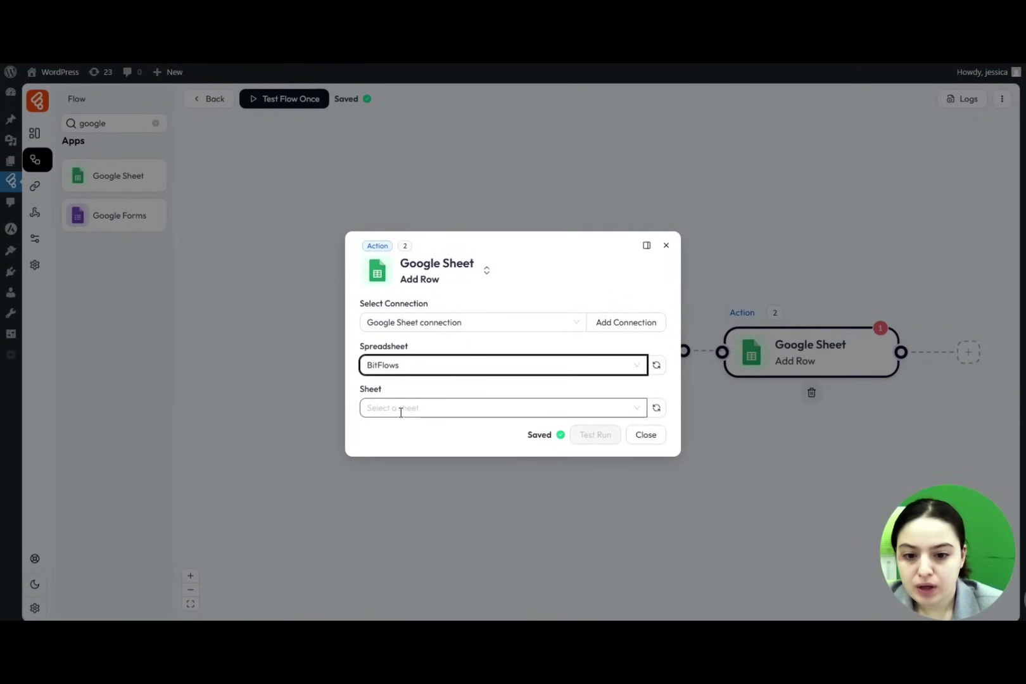
{"action": "left_click", "coordinate": [401, 407]}
{"action": "left_click", "coordinate": [389, 437]}
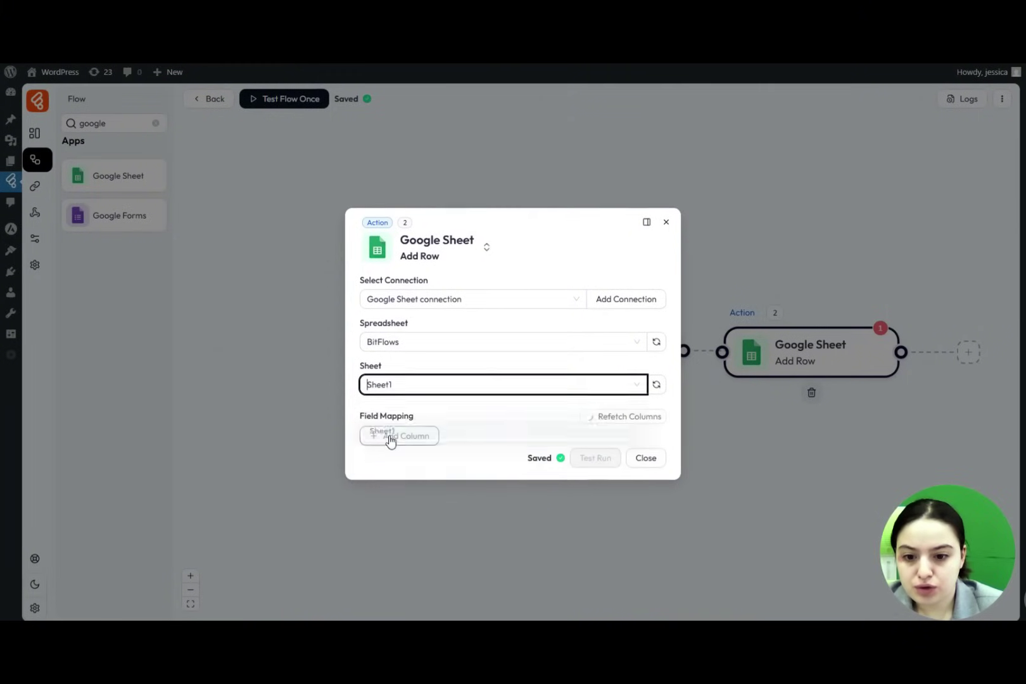
- Add column mappings starting with column A, then close the Add Row settings
{"action": "left_click", "coordinate": [428, 432]}
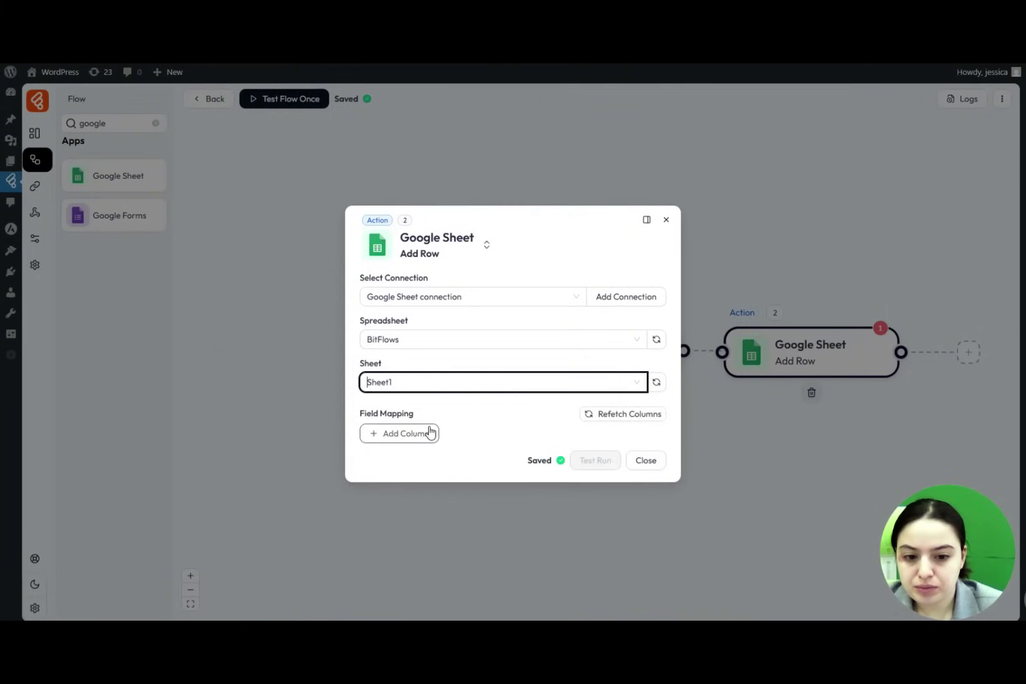
{"action": "left_click", "coordinate": [406, 435]}
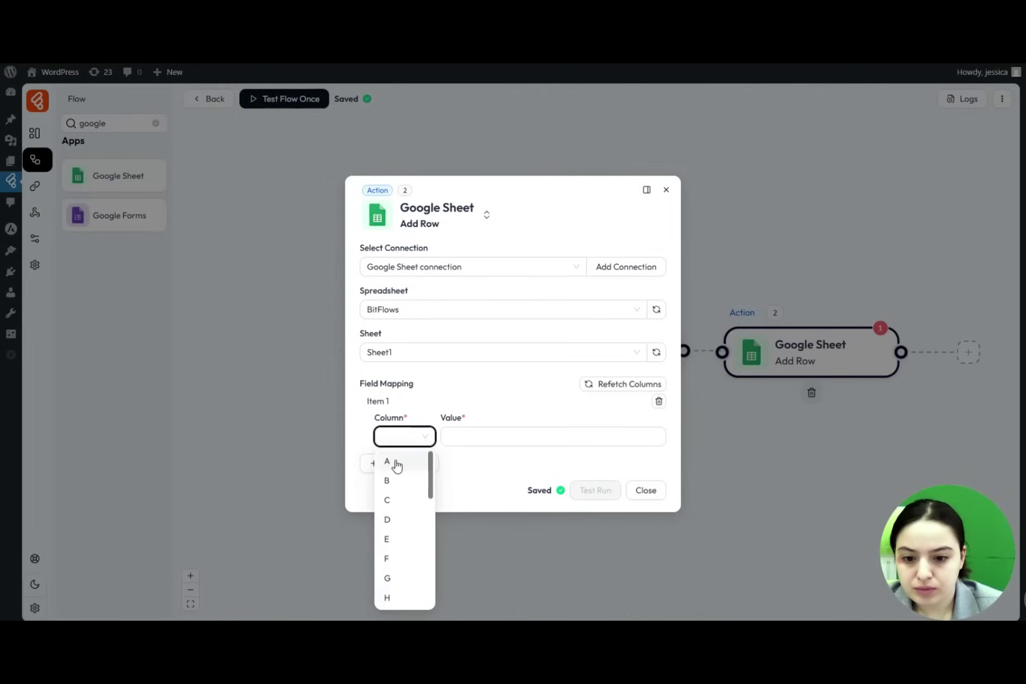
{"action": "left_click", "coordinate": [395, 463]}
{"action": "left_click", "coordinate": [454, 436]}
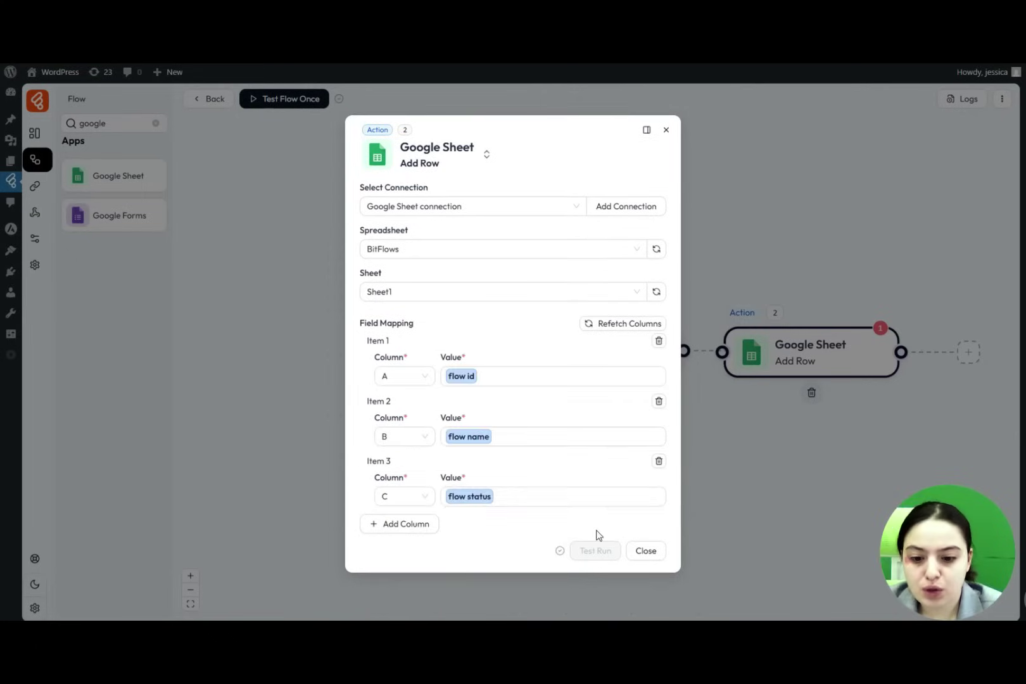
{"action": "left_click", "coordinate": [645, 552]}
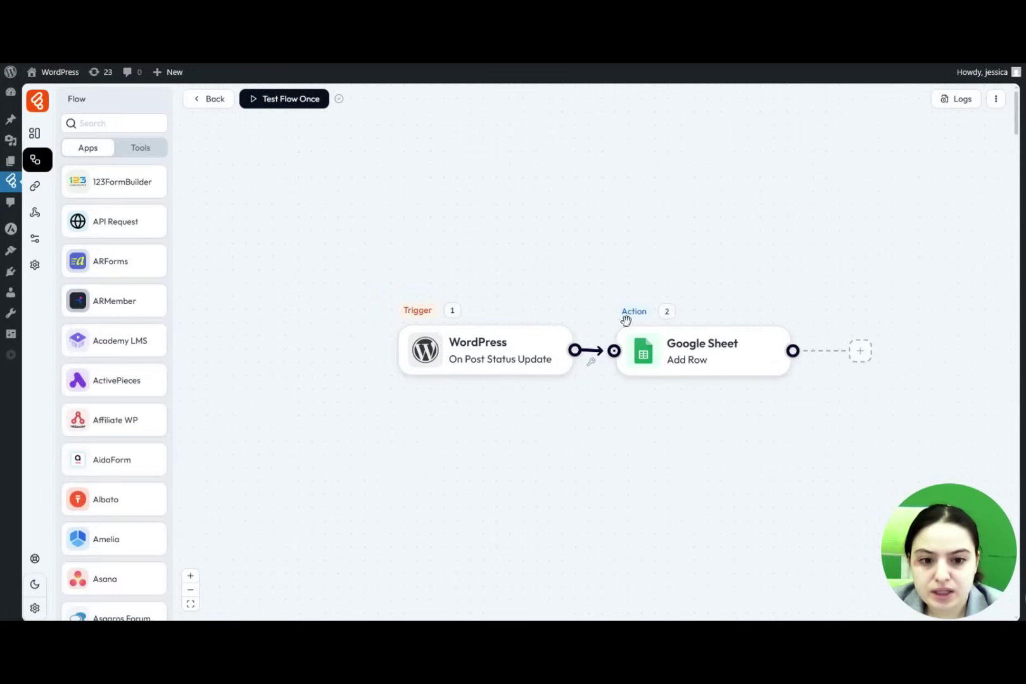